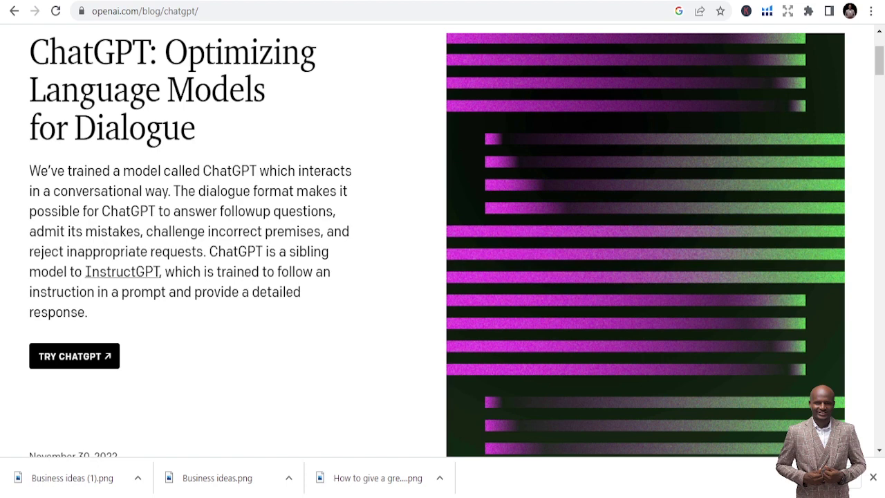
Step: Open ChatGPT from OpenAI's blog post introducing the model
scroll(147, 138, up, 3)
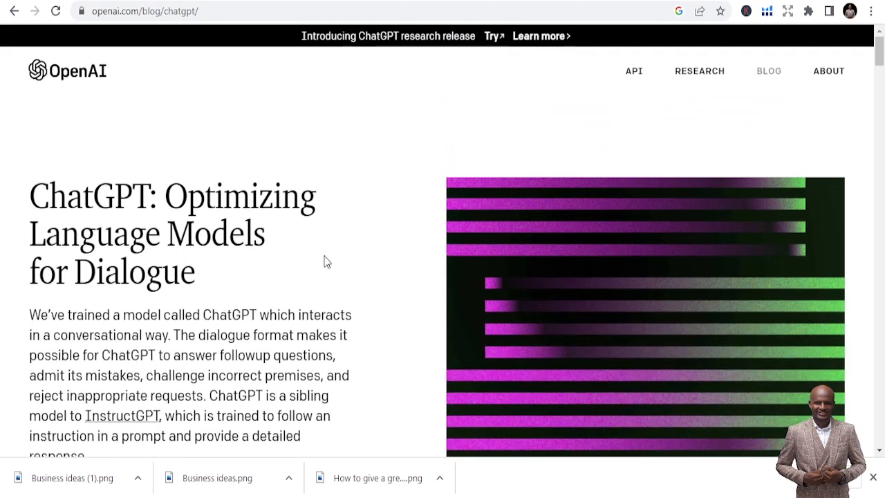
scroll(329, 263, down, 3)
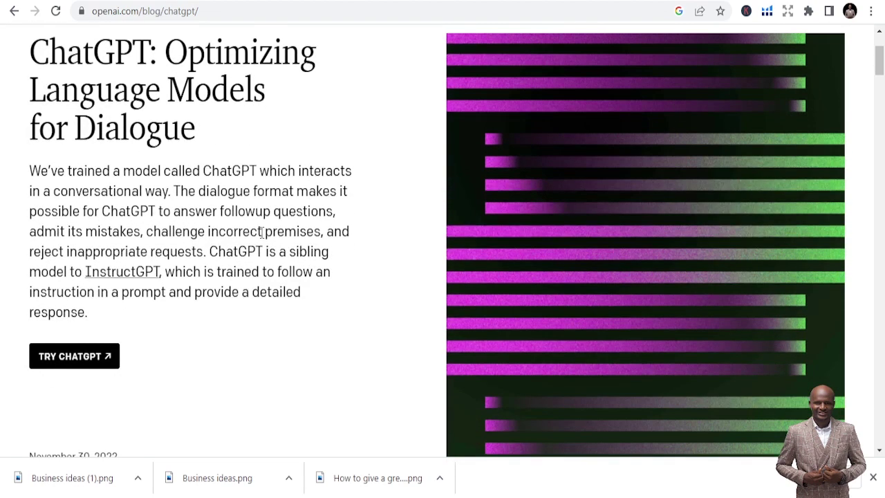
scroll(265, 235, up, 3)
scroll(127, 209, down, 3)
scroll(62, 173, up, 3)
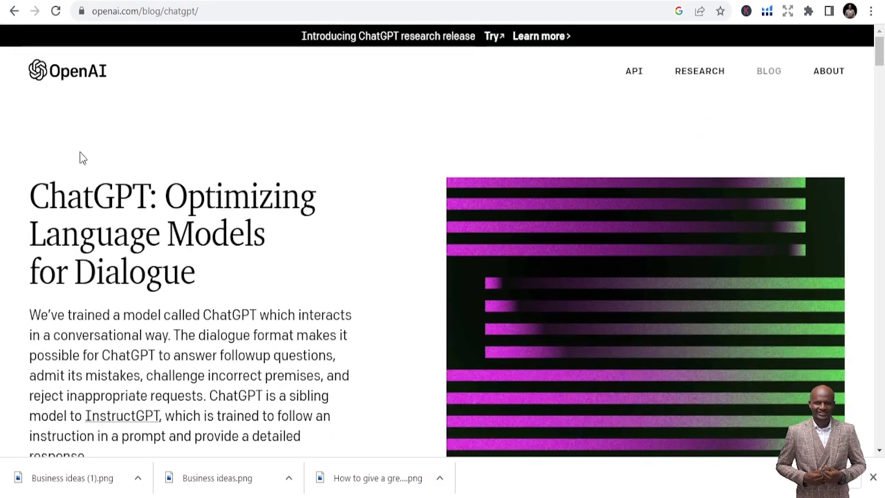
scroll(79, 158, down, 3)
scroll(97, 166, up, 3)
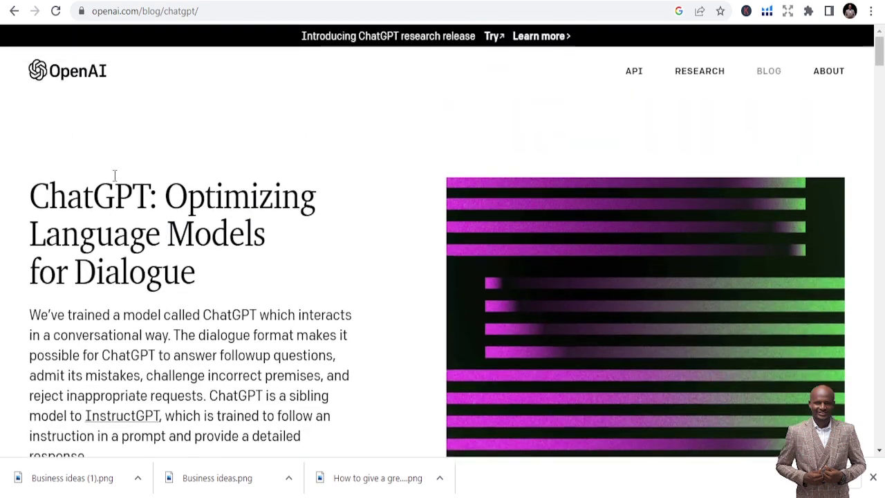
scroll(115, 174, down, 2)
scroll(115, 174, down, 2)
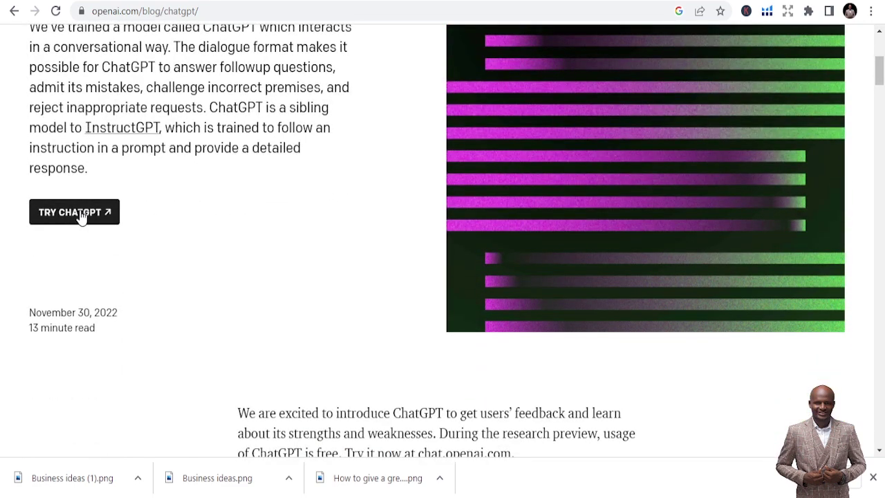
click(74, 212)
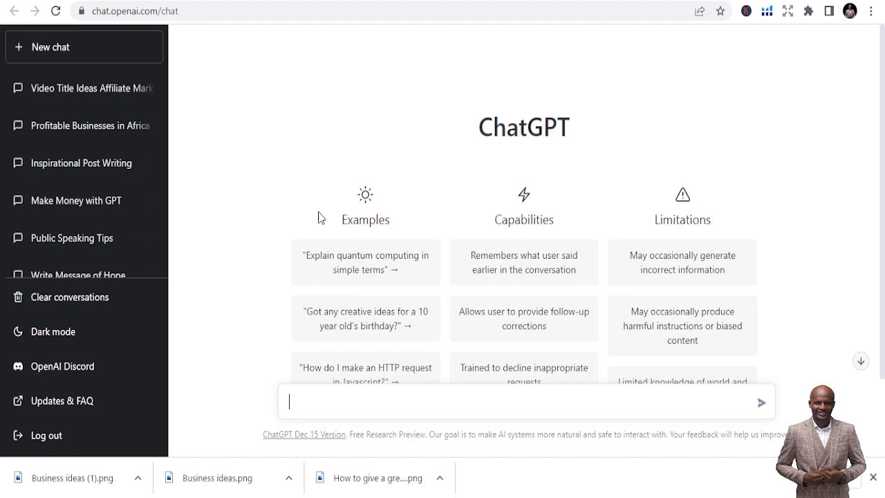
Step: Examine the past conversation list, the dark mode option, and the example prompts, capabilities and limitations on the start page
scroll(449, 264, down, 1)
scroll(420, 231, up, 1)
scroll(460, 154, down, 1)
scroll(456, 184, up, 1)
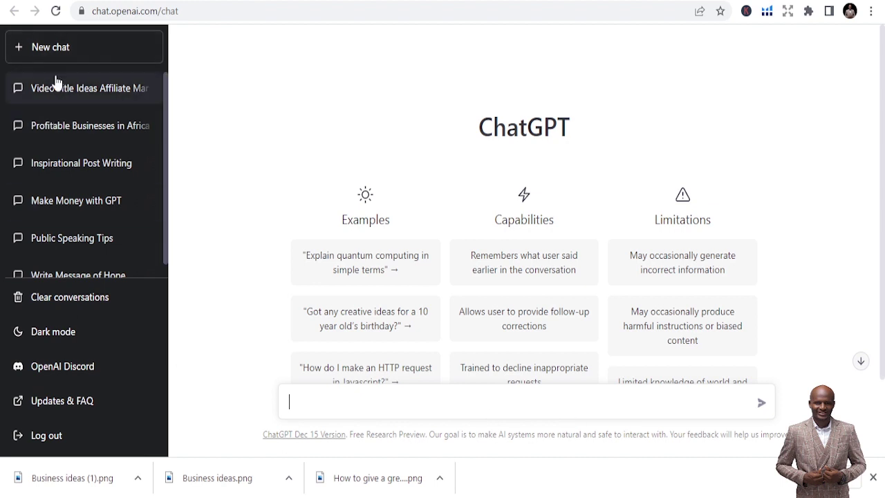
scroll(77, 208, down, 1)
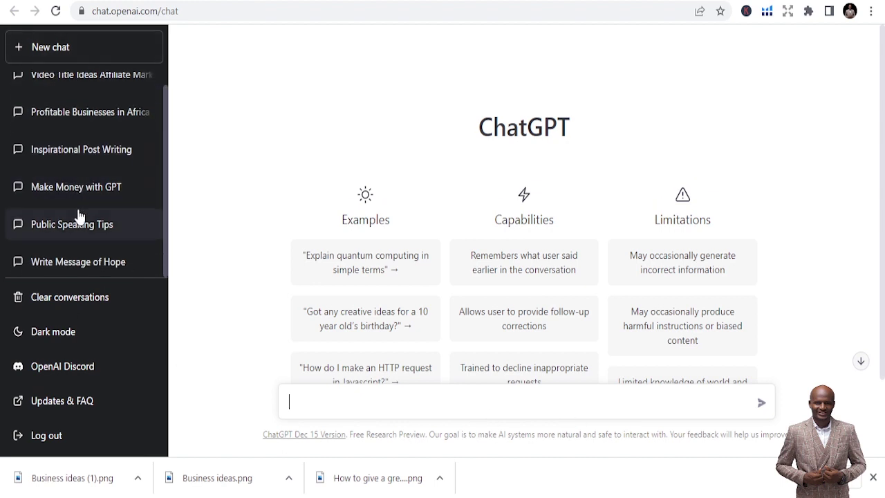
click(53, 333)
click(53, 333)
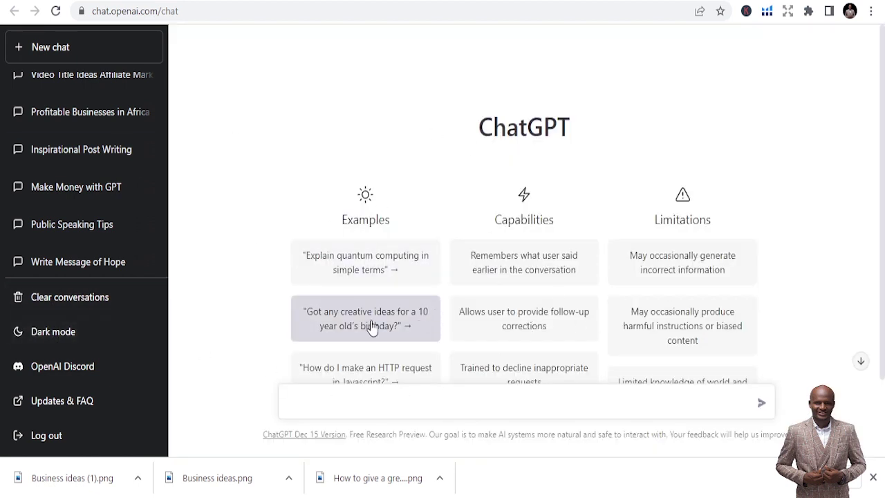
scroll(377, 304, down, 2)
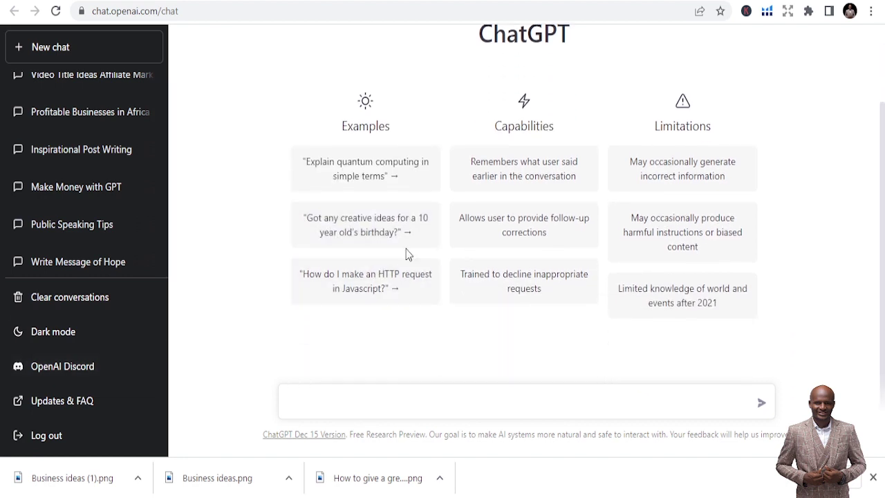
scroll(104, 208, up, 1)
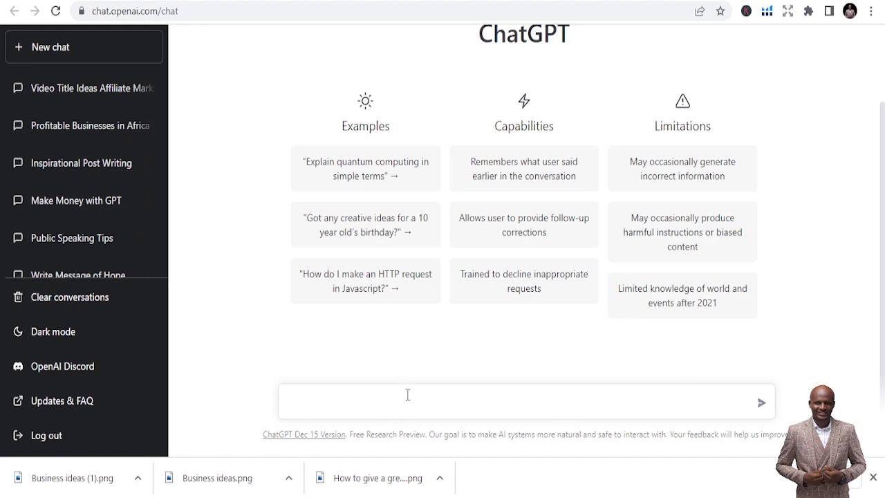
Step: Send the prompt "generate 5 video title ideas for affiliate marketing book" and regenerate the response twice
text(generate 5 video title ideas for affiliate marketing)
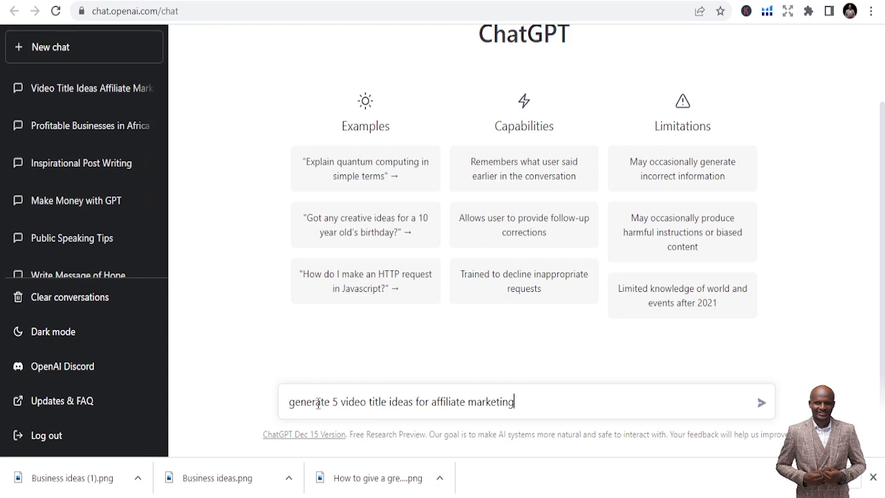
text(book)
click(761, 402)
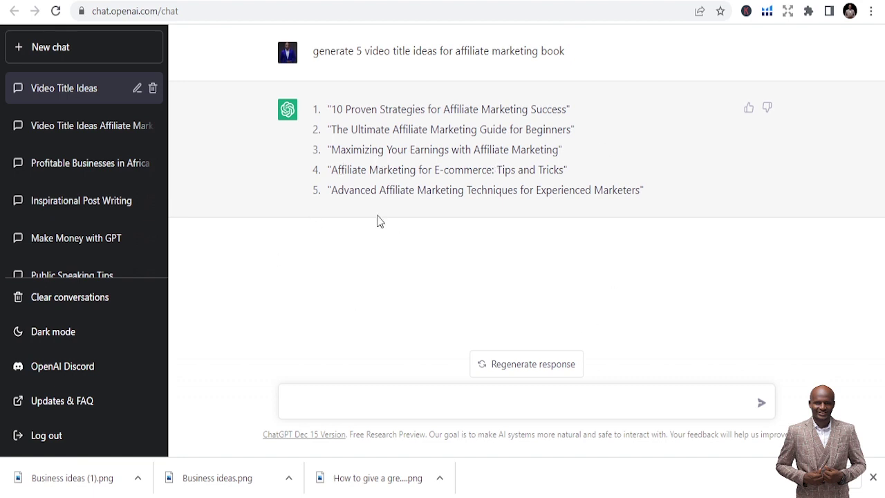
click(507, 366)
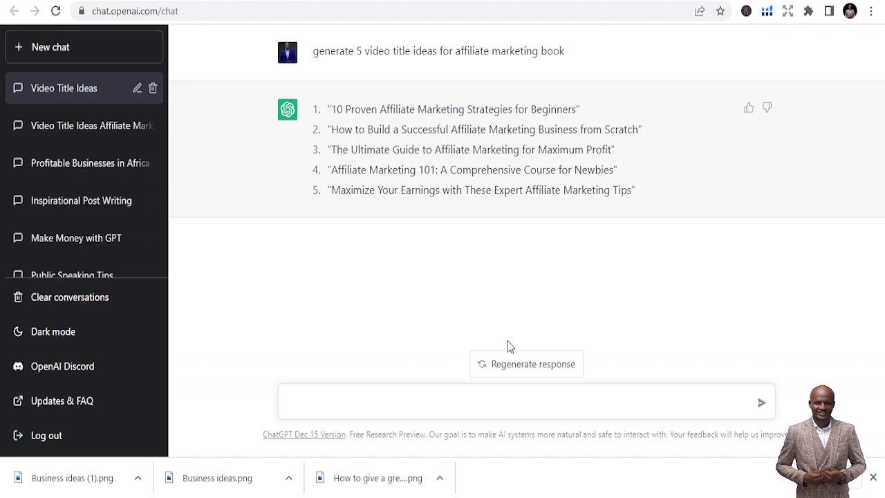
click(513, 368)
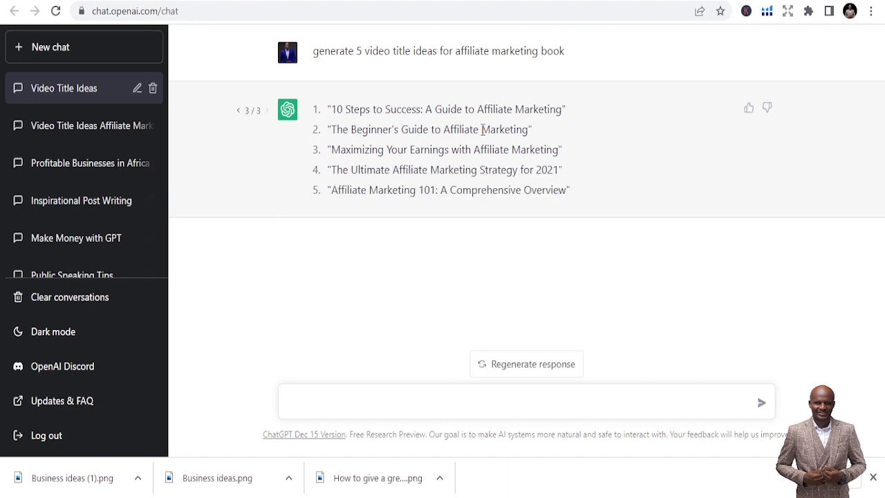
Step: Copy the second title idea and send the prompt "write 12 chapters for The Beginner's Guide to Affiliate Marketing"
drag(530, 129, 331, 130)
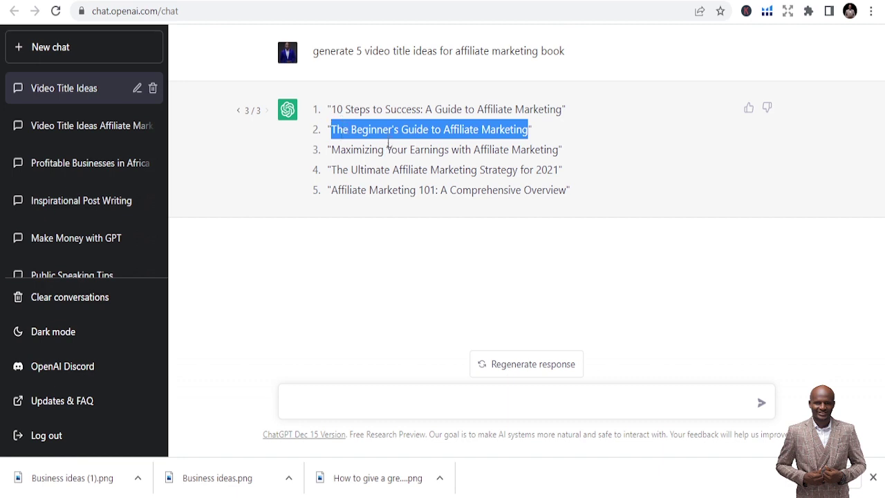
click(414, 407)
text(Give me)
key(BackSpace)
key(BackSpace)
key(BackSpace)
key(BackSpace)
key(BackSpace)
key(BackSpace)
key(BackSpace)
text(write)
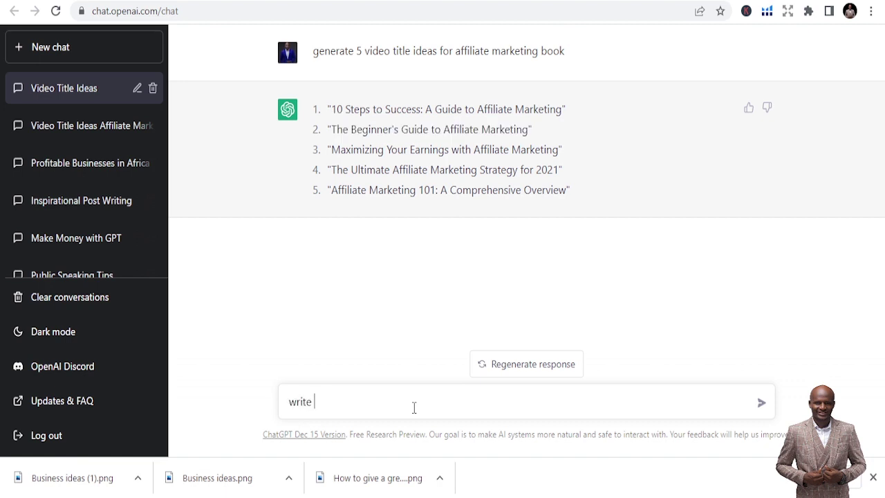
text( 12 chapters for The Beginner's Guide to Affiliate Marketing)
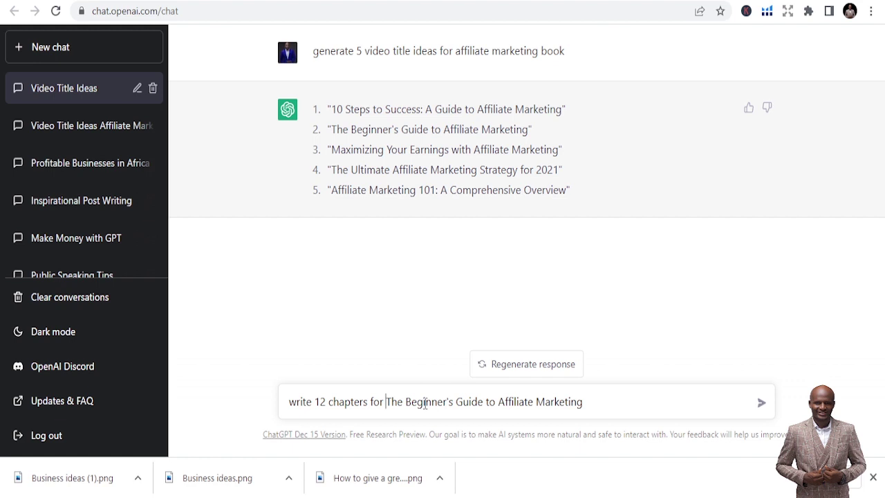
key(Return)
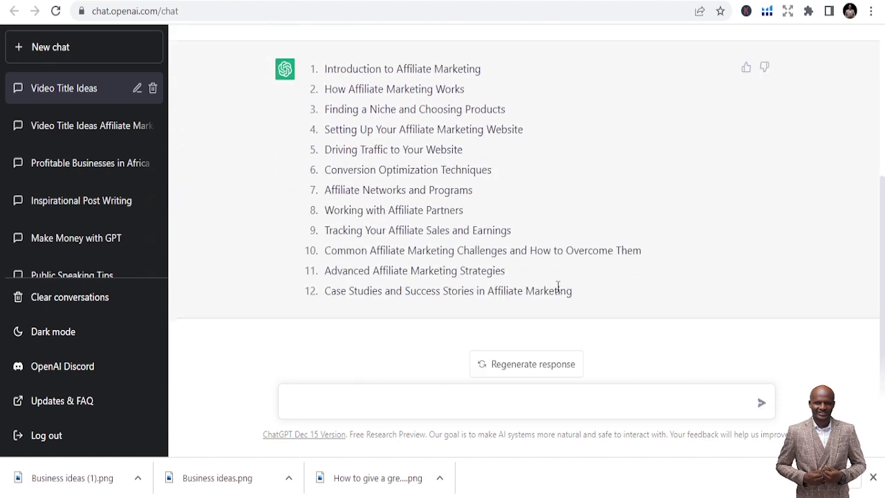
Step: Copy the title "The Beginner's Guide to Affiliate Marketing" from the list of ideas and paste it into the blank Google Docs document
scroll(465, 261, up, 1)
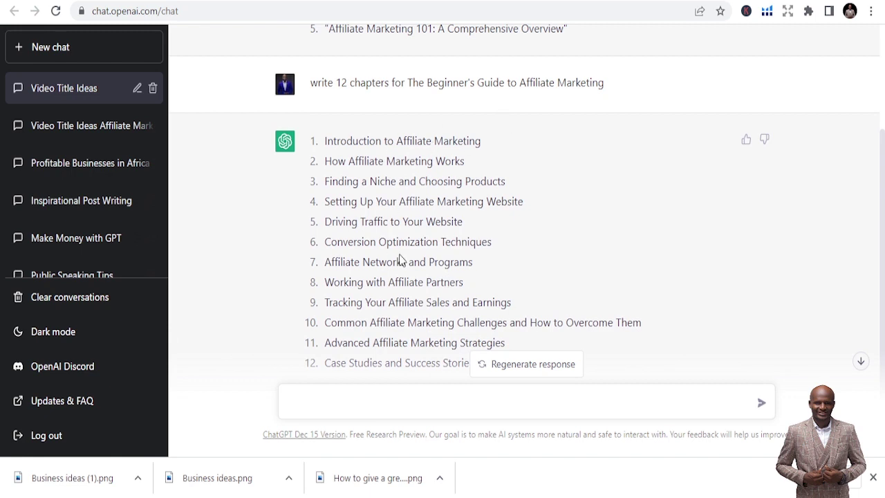
scroll(394, 223, up, 2)
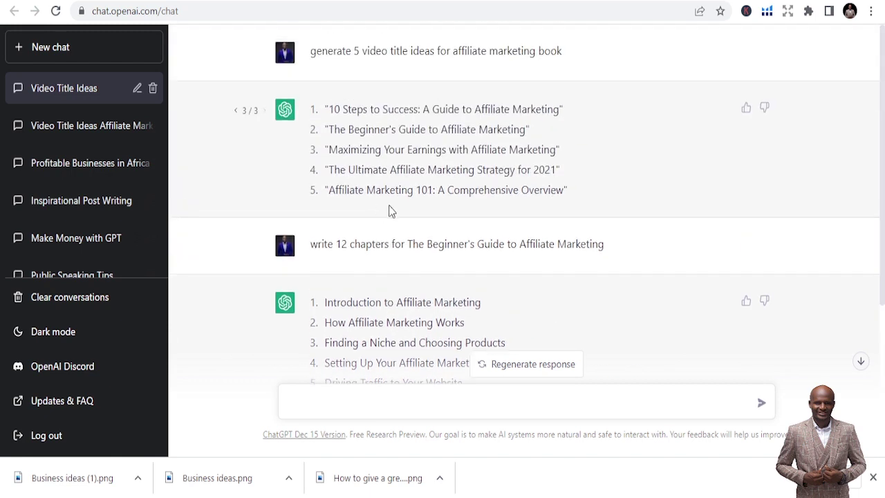
triple_click(377, 245)
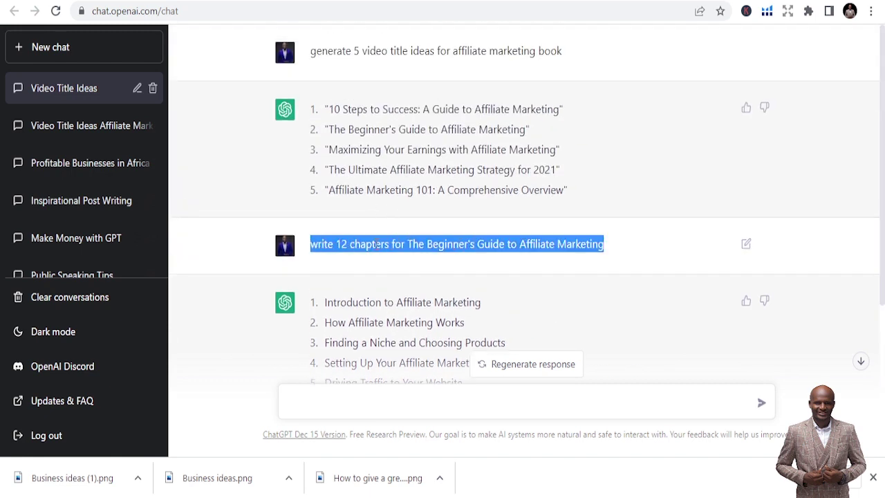
click(369, 129)
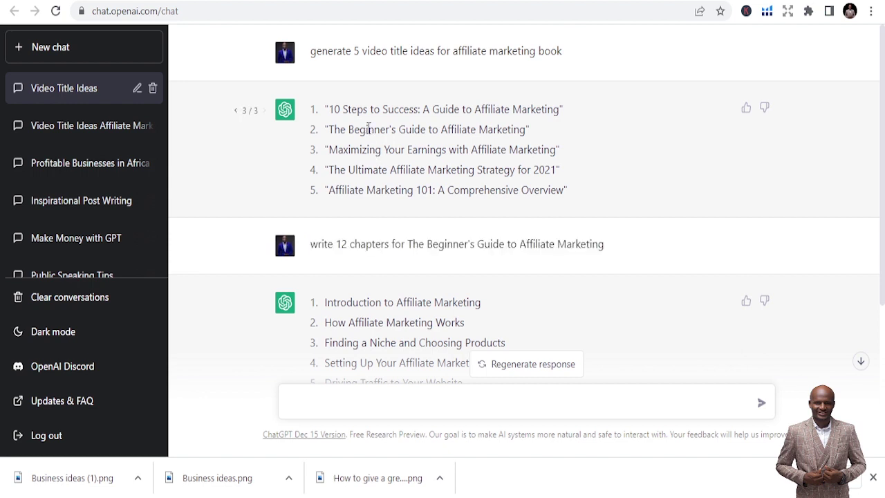
triple_click(369, 129)
key(ctrl+c)
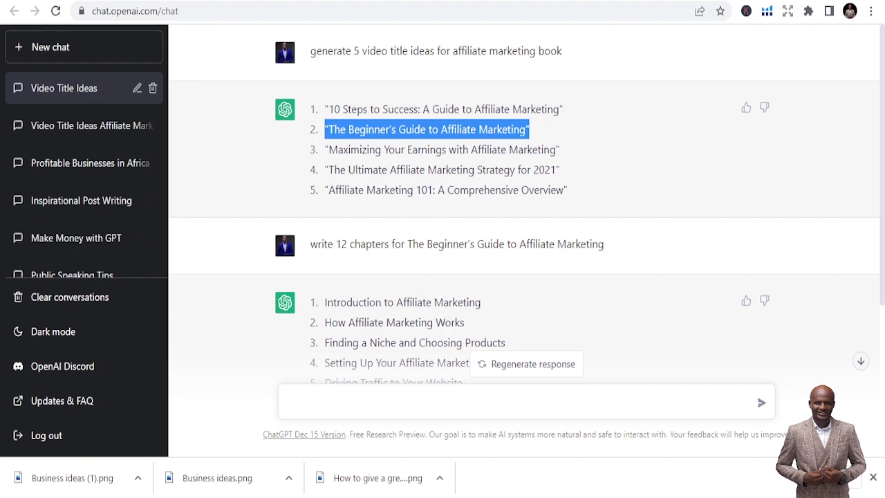
key(ctrl+Tab)
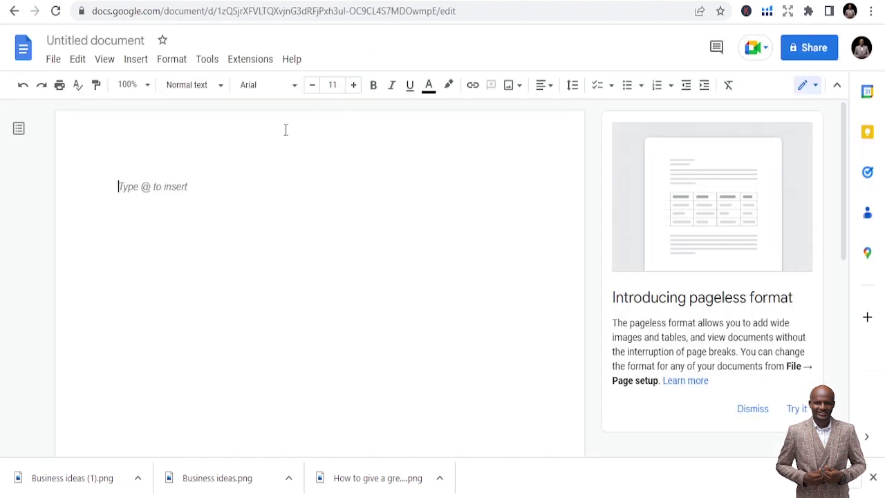
key(ctrl+v)
key(BackSpace)
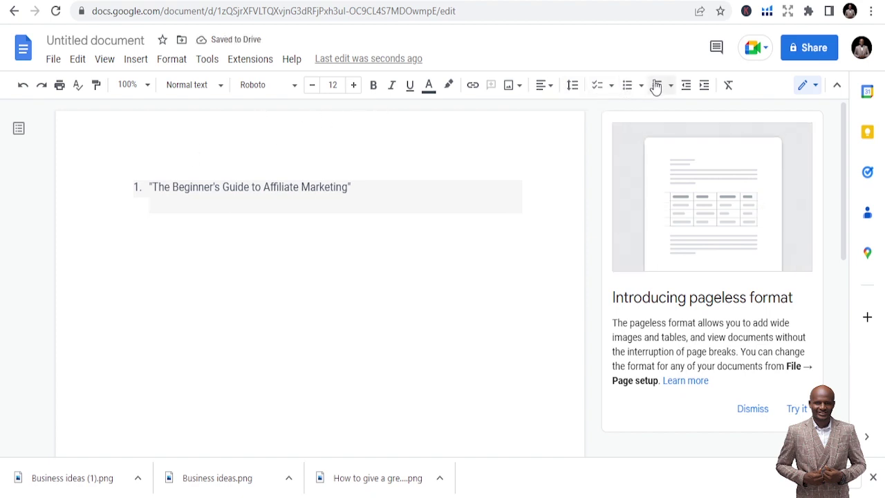
Step: Remove the list numbering from the pasted title, set its font size to 18 and add a new line below it
key(ctrl+a)
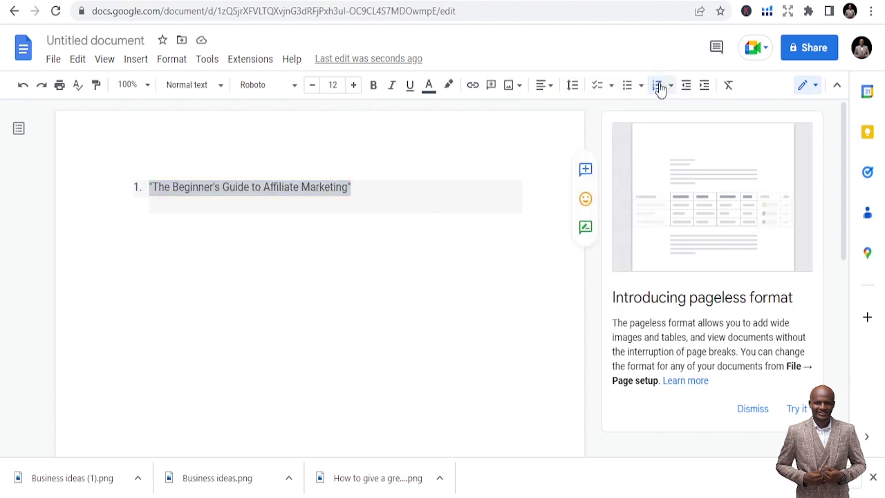
click(658, 85)
click(391, 233)
key(Return)
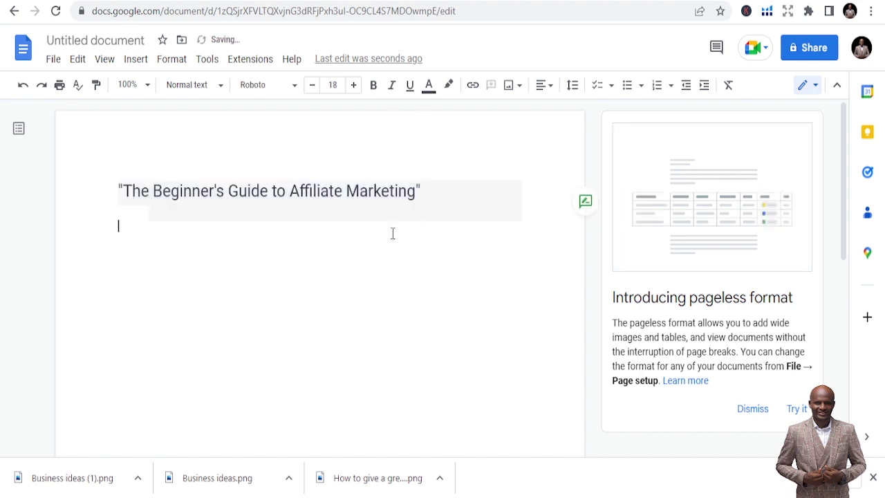
Step: Delete the quotation marks around the title and add the line "Chapters" beneath it
click(121, 191)
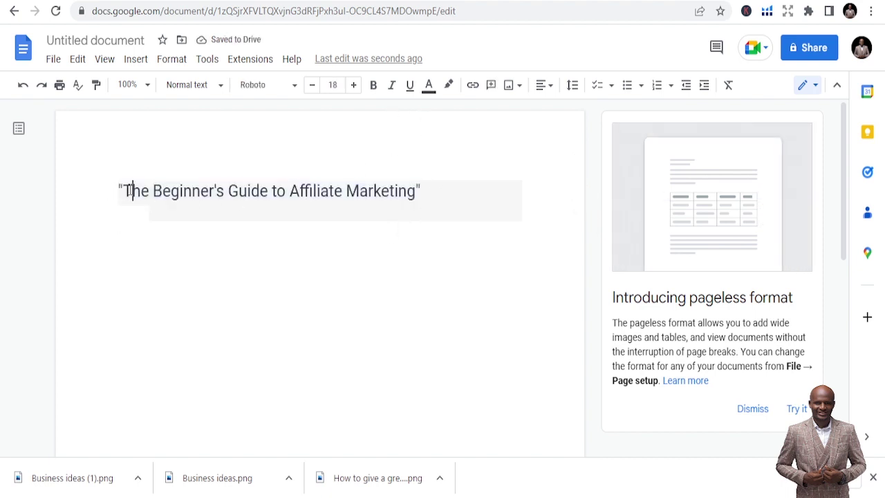
key(BackSpace)
click(426, 201)
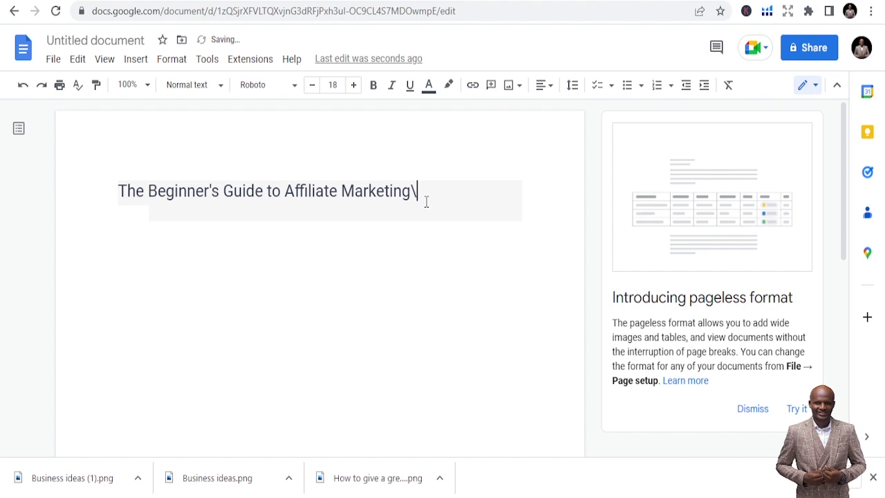
key(Return)
text(Chapters)
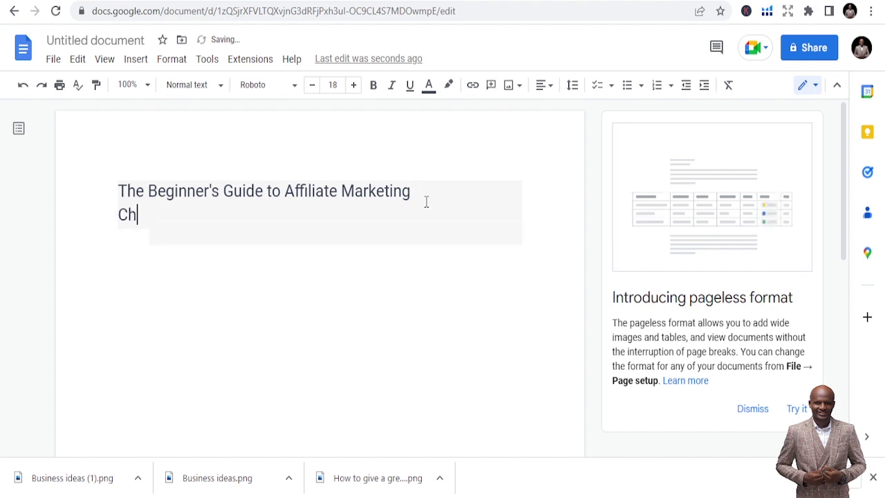
key(Return)
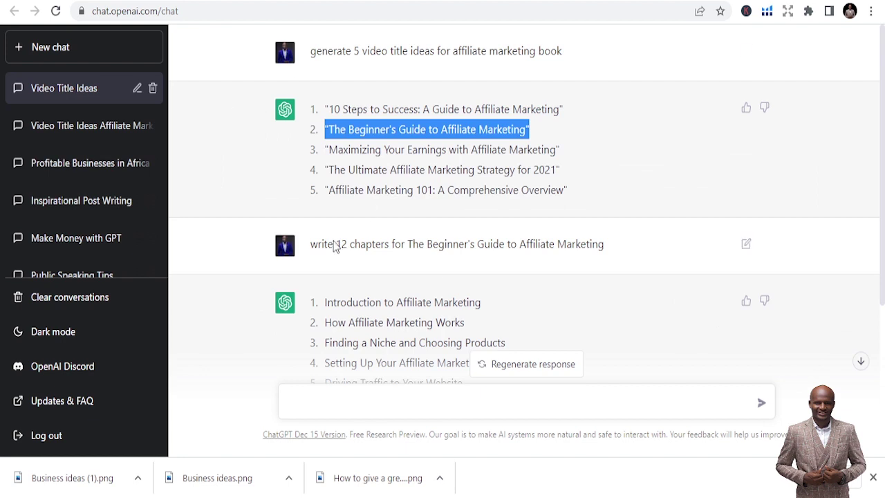
Step: Copy the 12 generated chapter titles and paste them under "Chapters" in the Google Docs document
scroll(336, 247, down, 3)
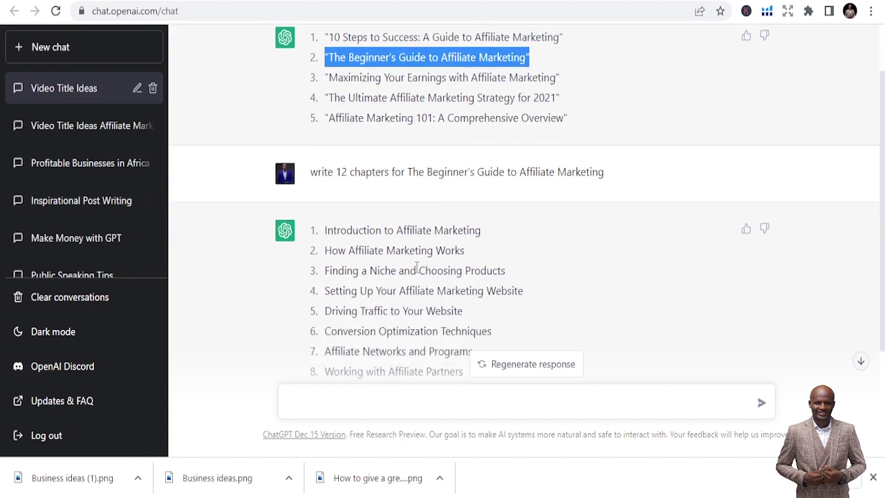
scroll(321, 105, up, 1)
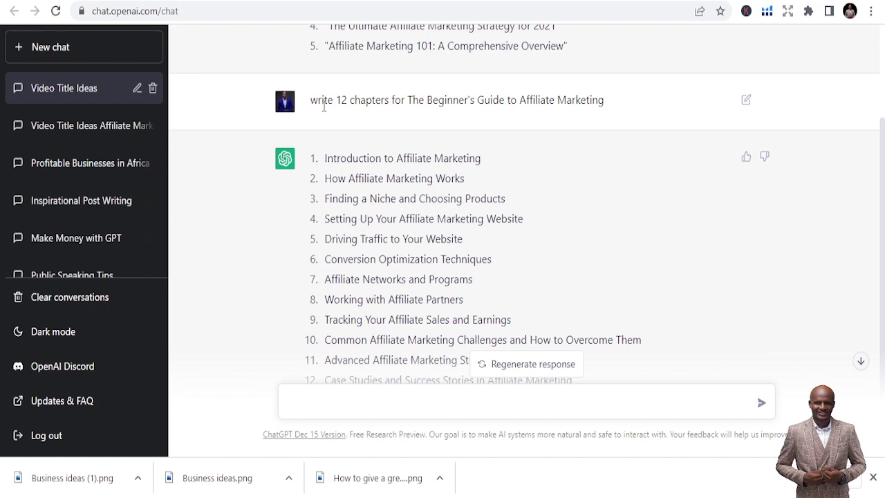
scroll(324, 109, down, 1)
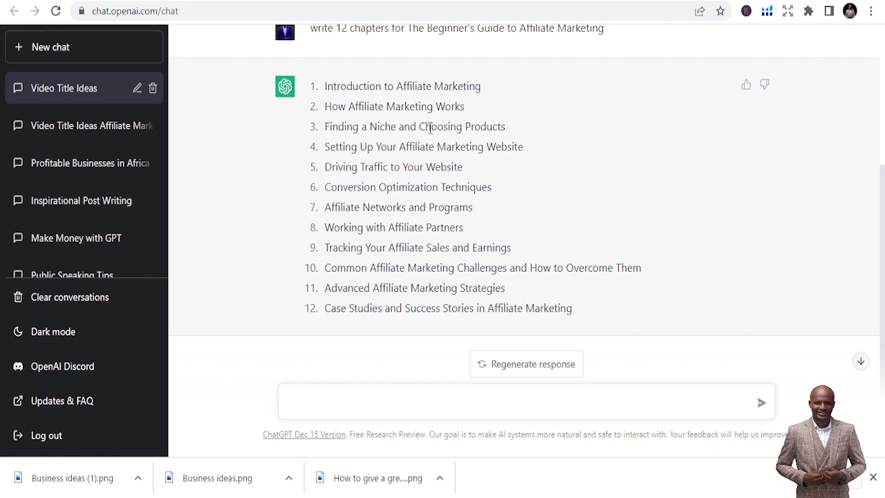
drag(577, 315, 320, 91)
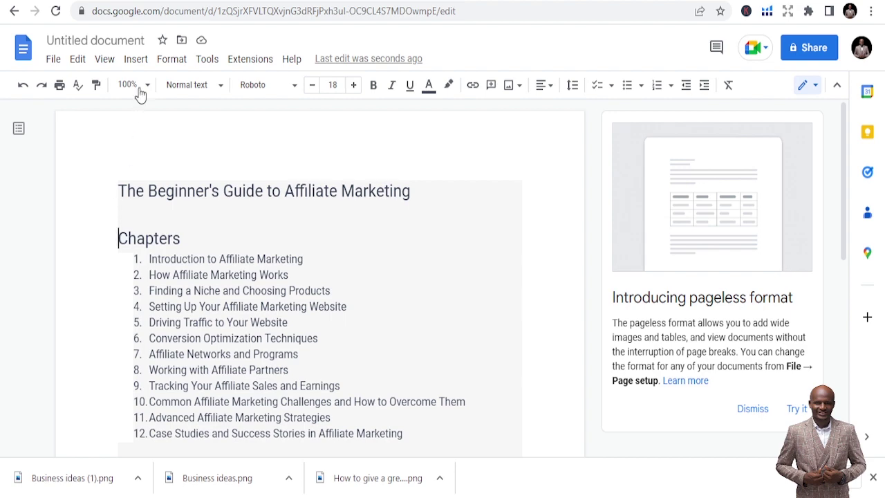
Step: Switch back to ChatGPT and send the prompt "write content for Introduction to Affiliate Marketing"
key(ctrl+shift+Tab)
click(359, 239)
scroll(359, 240, up, 1)
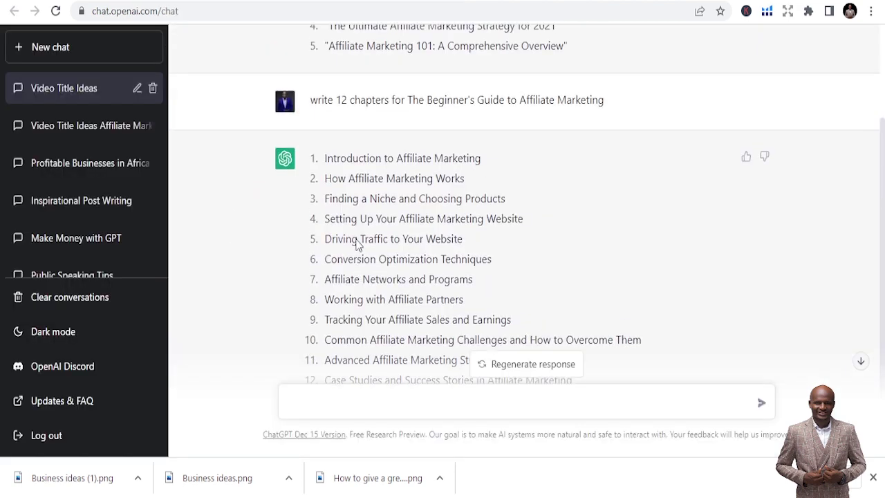
scroll(438, 233, down, 1)
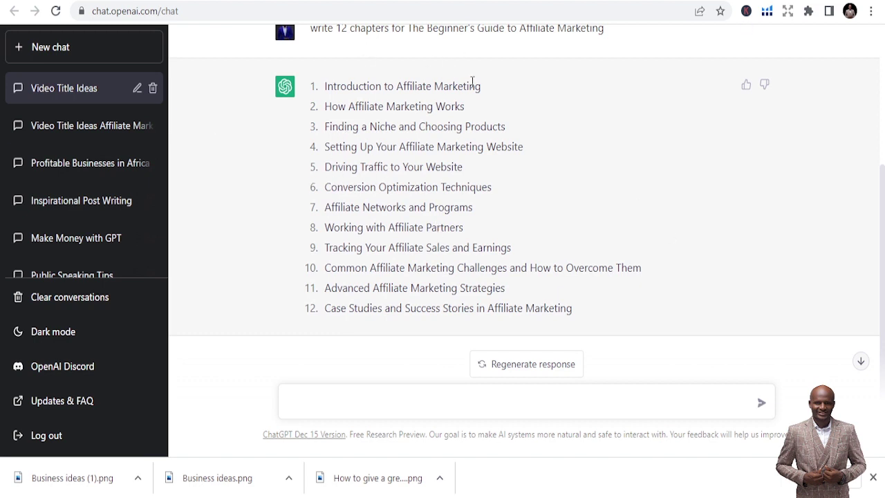
click(396, 399)
text(write content for)
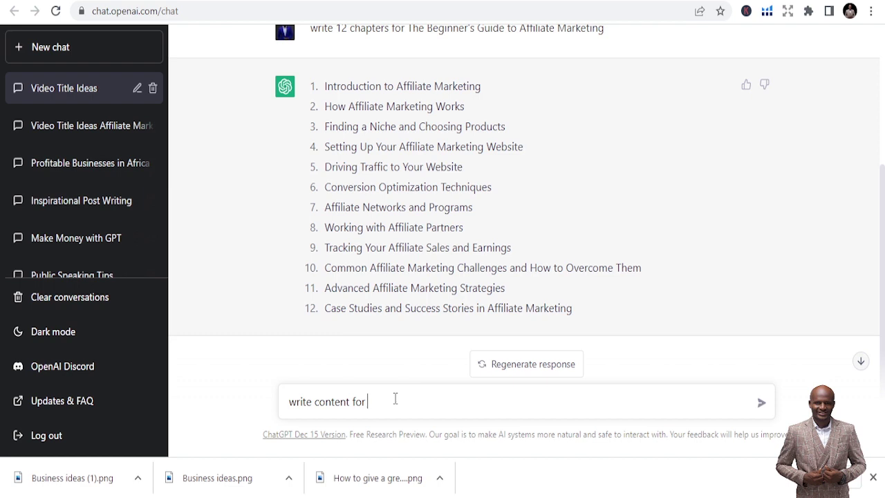
text(Introduction to Affiliate Marketing)
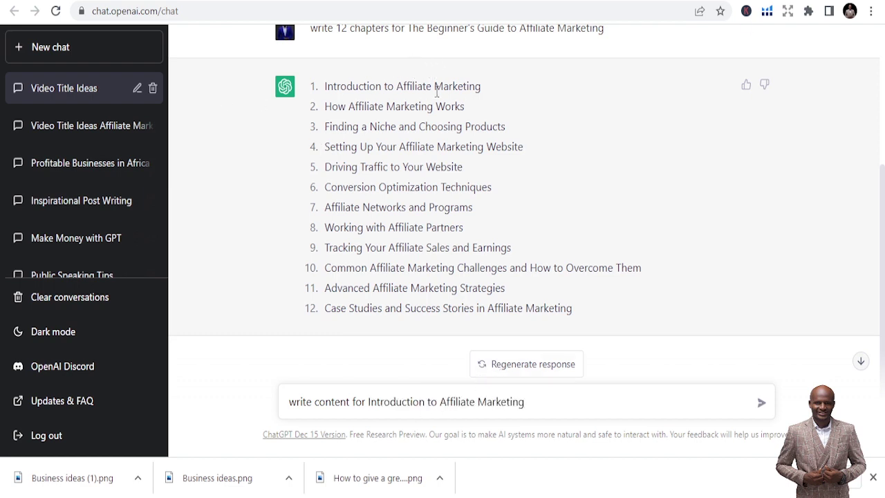
click(763, 404)
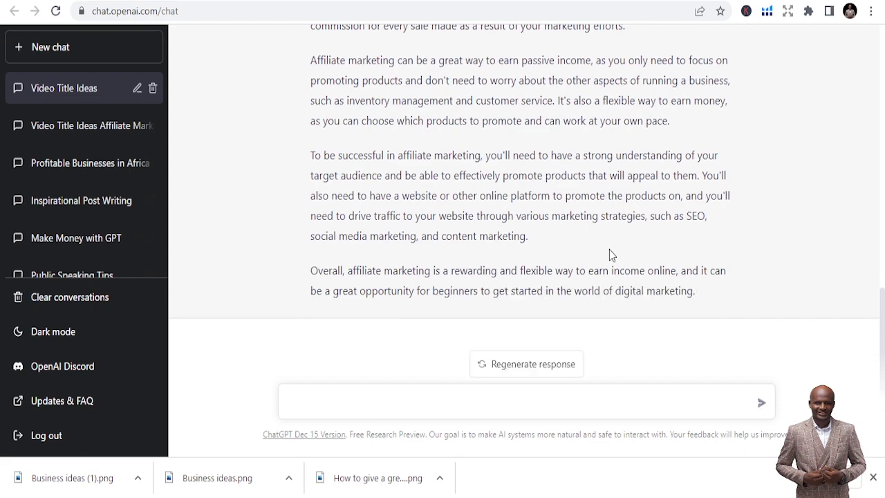
Step: Read through the generated introduction and send the follow-up prompt "write more"
scroll(597, 235, up, 3)
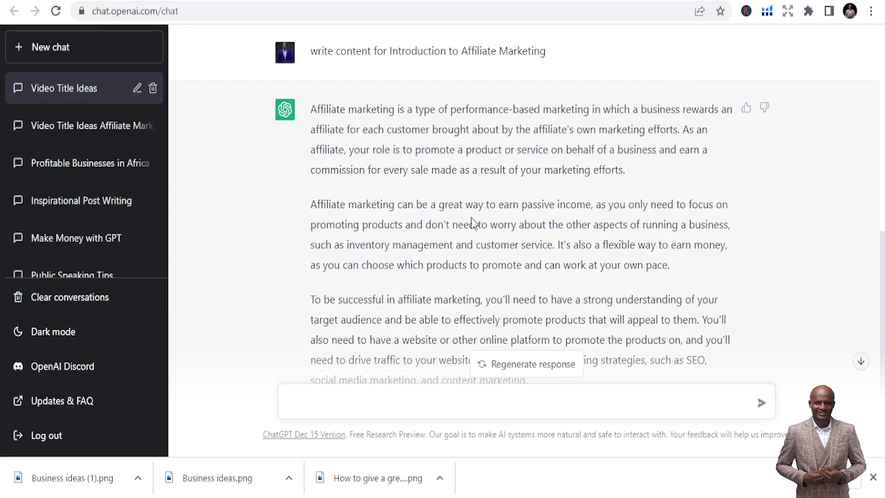
scroll(400, 197, down, 3)
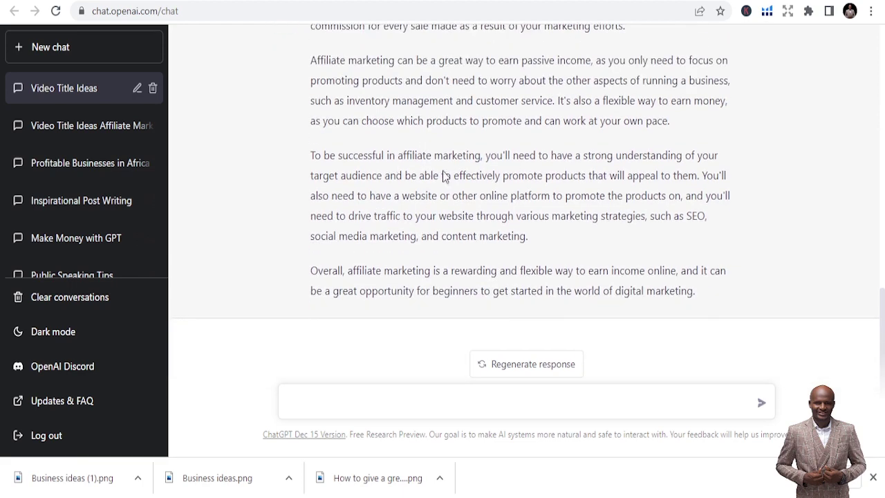
scroll(517, 161, up, 3)
scroll(410, 211, down, 3)
scroll(376, 232, up, 3)
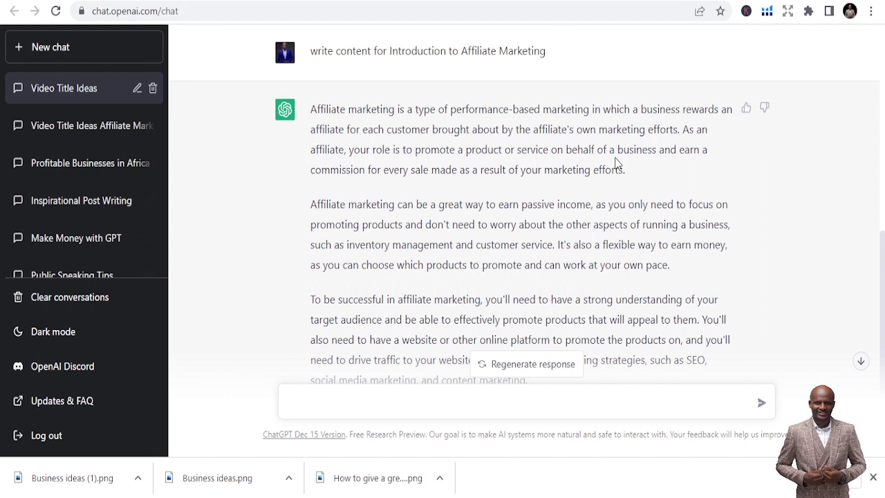
scroll(617, 164, down, 2)
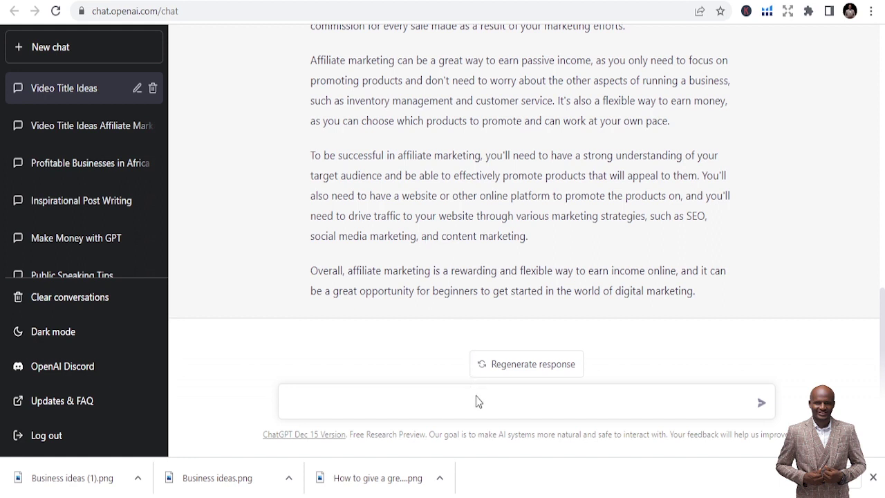
text(write more)
key(Return)
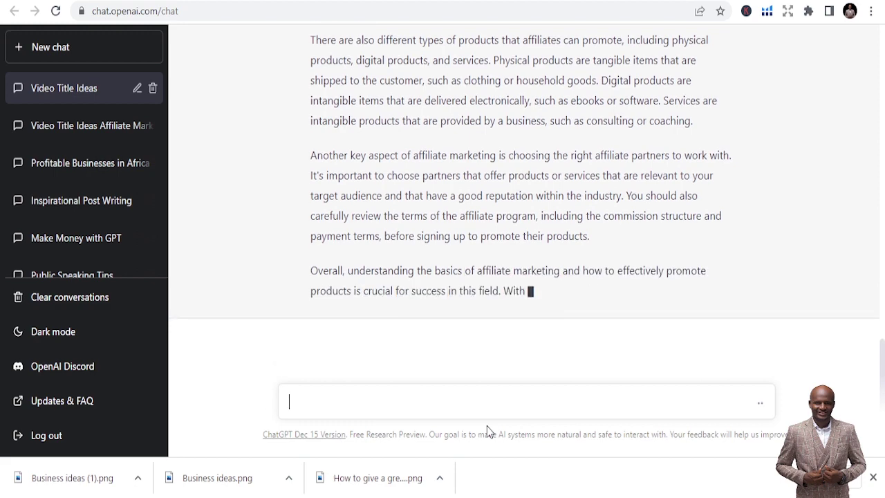
Step: Review the additional introduction content and look back through the conversation to the chapter list
scroll(504, 287, up, 3)
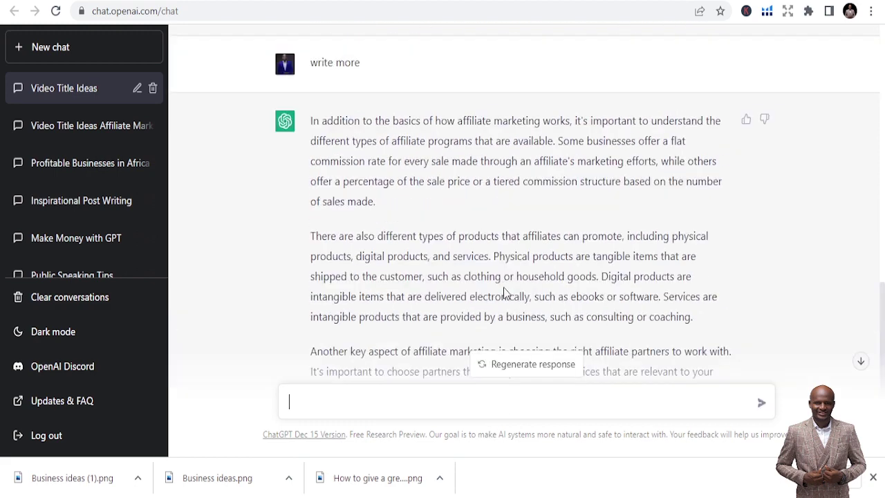
scroll(505, 287, up, 1)
scroll(505, 286, down, 4)
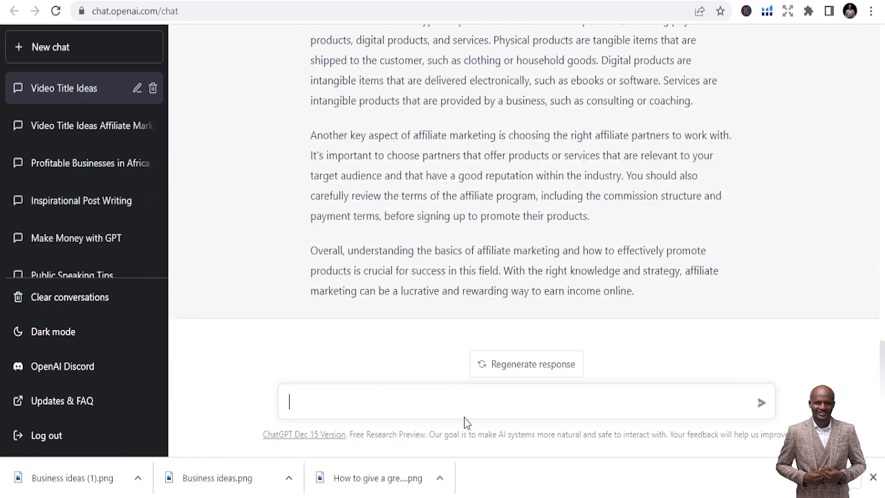
drag(634, 292, 540, 241)
scroll(541, 242, up, 2)
scroll(541, 245, down, 1)
scroll(541, 289, up, 10)
scroll(519, 279, up, 1)
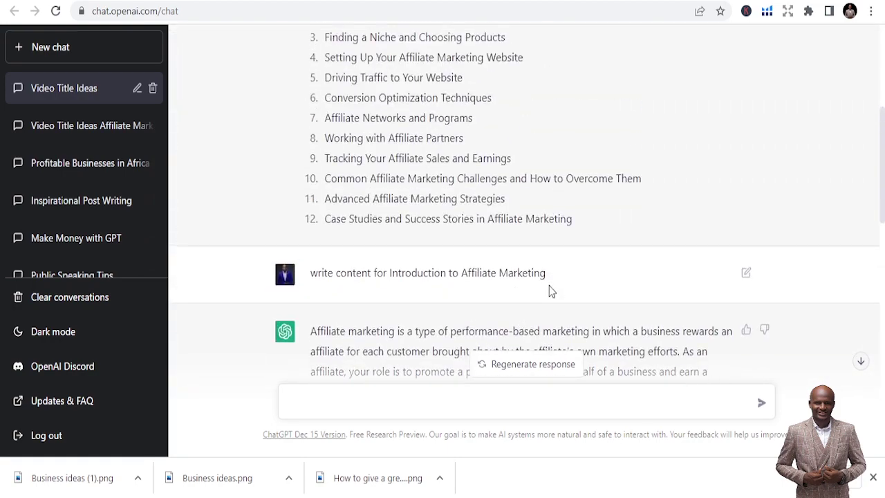
Step: In Google Docs, copy "Introduction to Affiliate Marketing" and paste it below the chapter list under a new "Chapter 1" line
drag(303, 187, 149, 186)
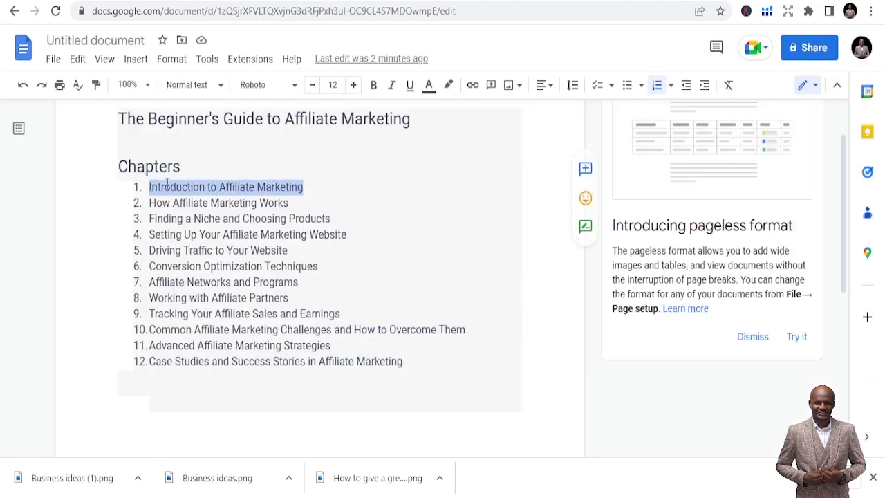
right_click(166, 183)
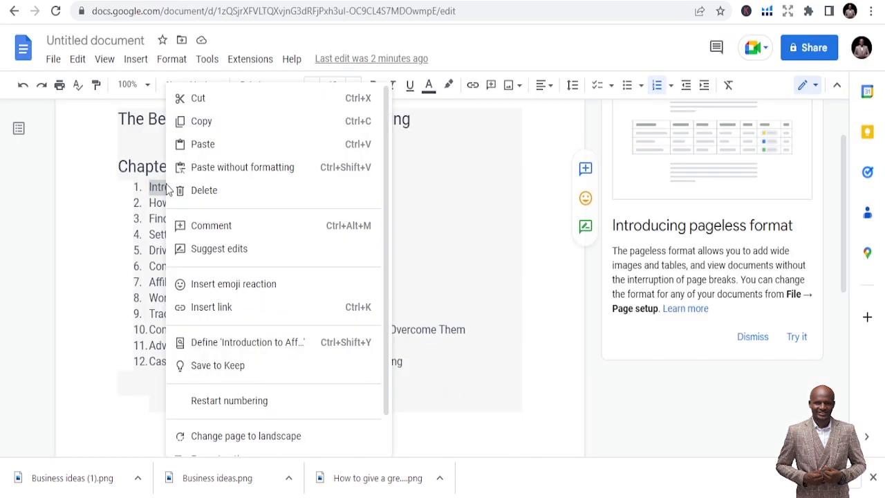
click(211, 120)
scroll(376, 312, down, 2)
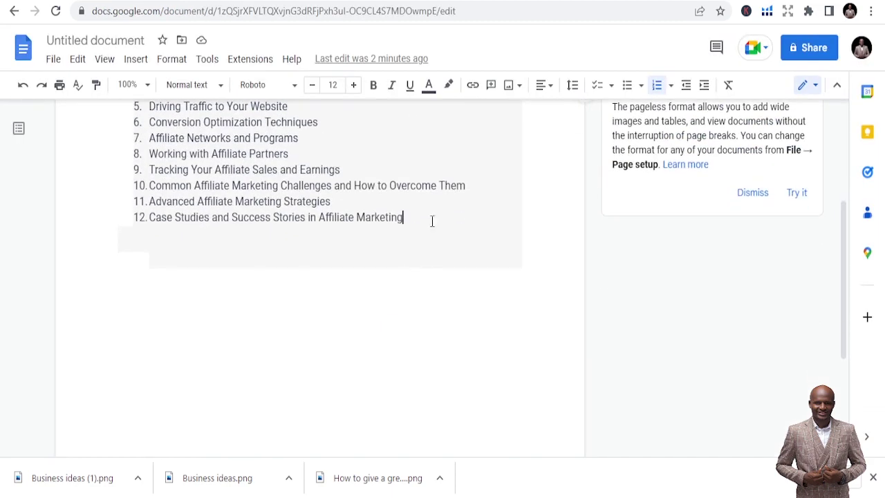
key(Return)
key(Return)
key(Return)
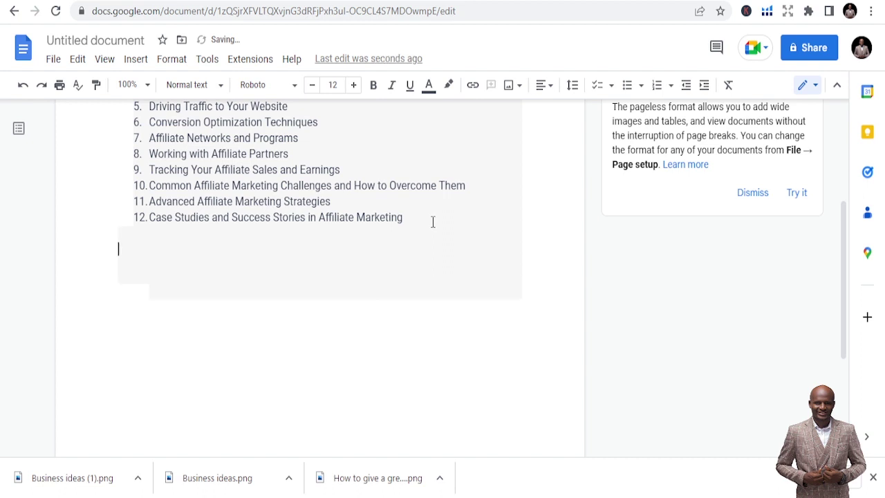
key(ctrl+v)
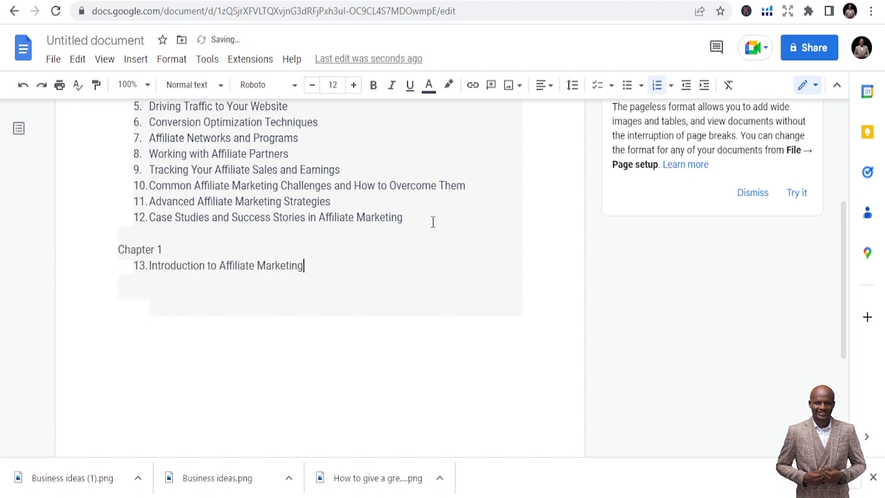
Step: Remove the list numbering from the pasted chapter 1 title and add blank lines below it
click(150, 266)
key(BackSpace)
key(BackSpace)
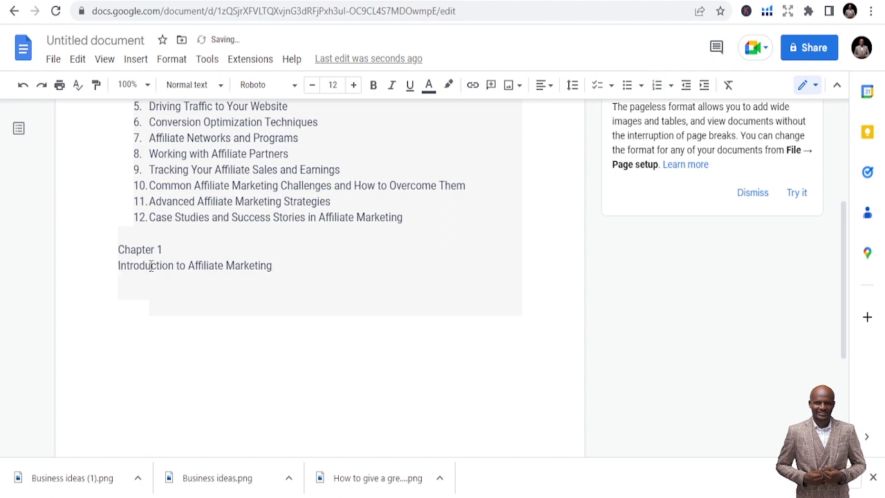
click(328, 273)
key(Return)
key(Return)
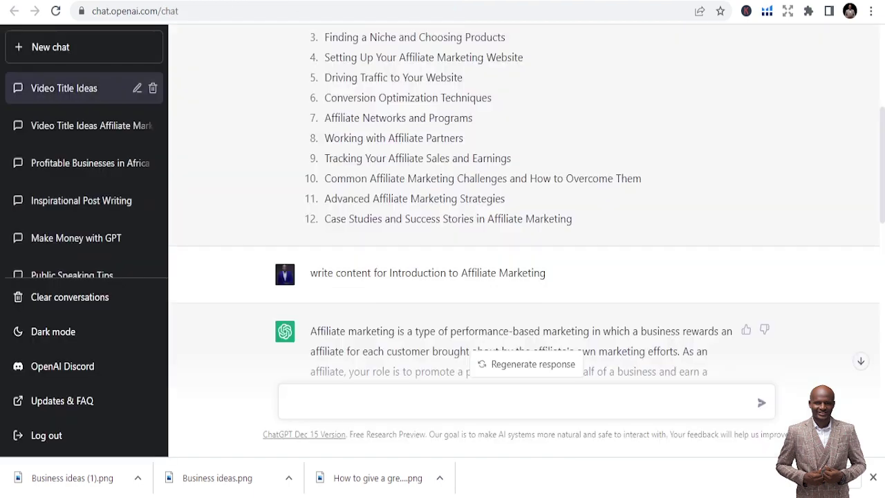
Step: Copy both introduction responses from ChatGPT and paste them below the chapter 1 title in Google Docs
scroll(321, 173, down, 4)
scroll(321, 172, up, 6)
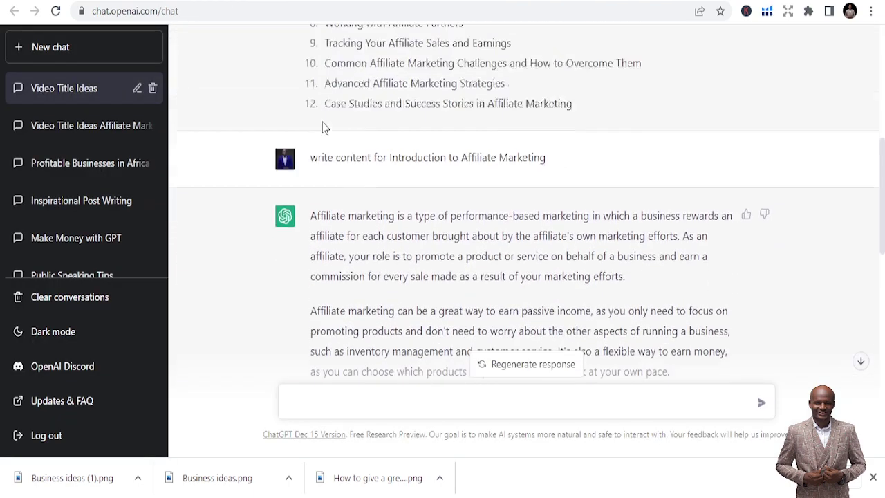
scroll(346, 171, down, 4)
scroll(339, 125, down, 2)
scroll(318, 103, up, 1)
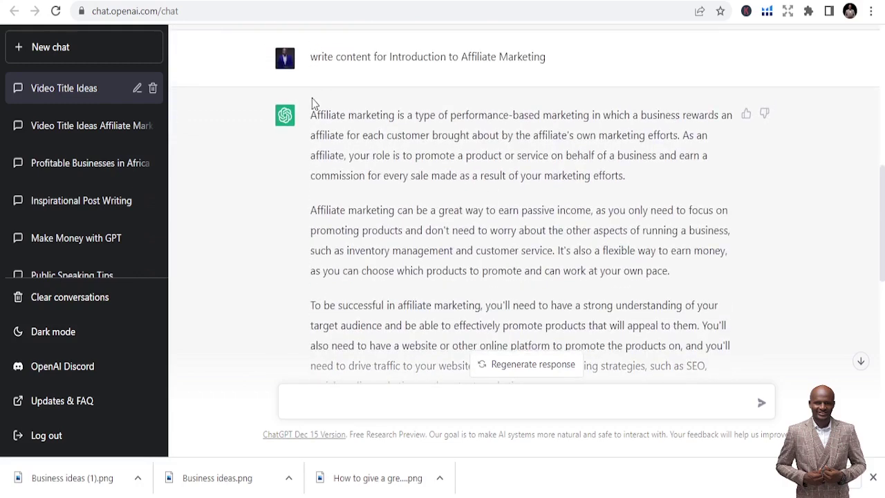
drag(311, 118, 636, 292)
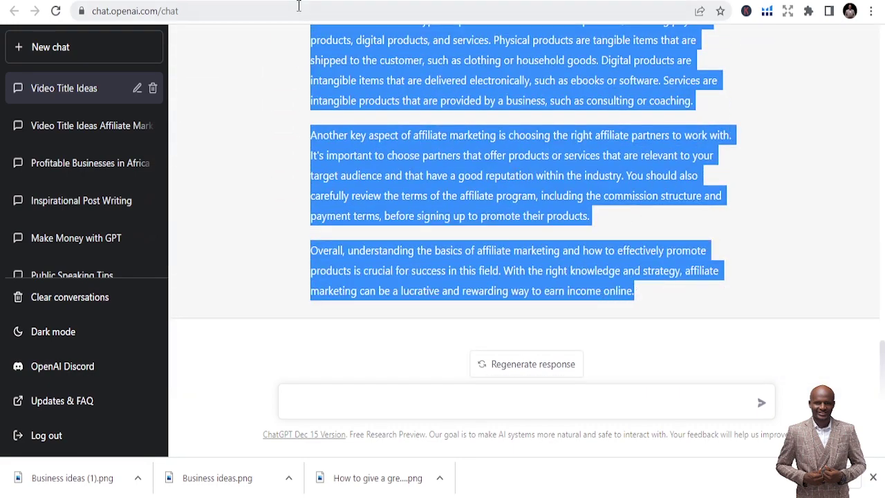
key(ctrl+Tab)
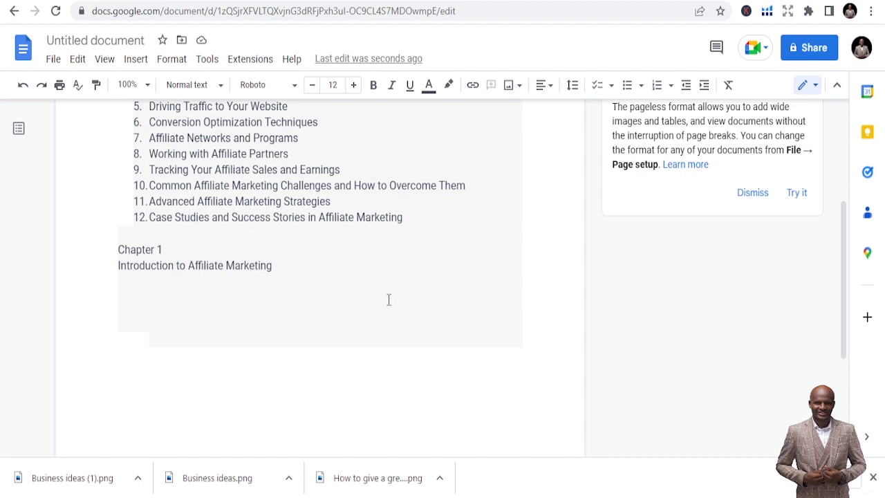
key(ctrl+v)
Step: Delete the stray "write more" line from the pasted chapter content and dismiss the image upload notice
scroll(204, 269, up, 10)
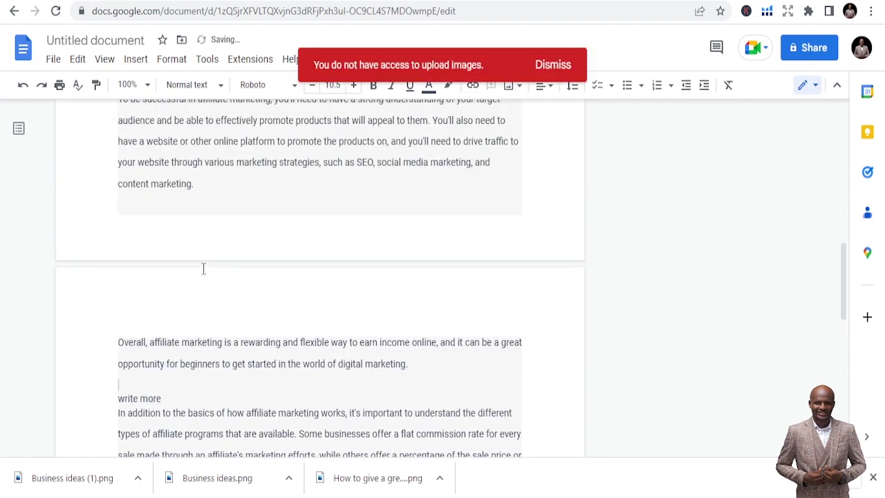
scroll(204, 270, up, 5)
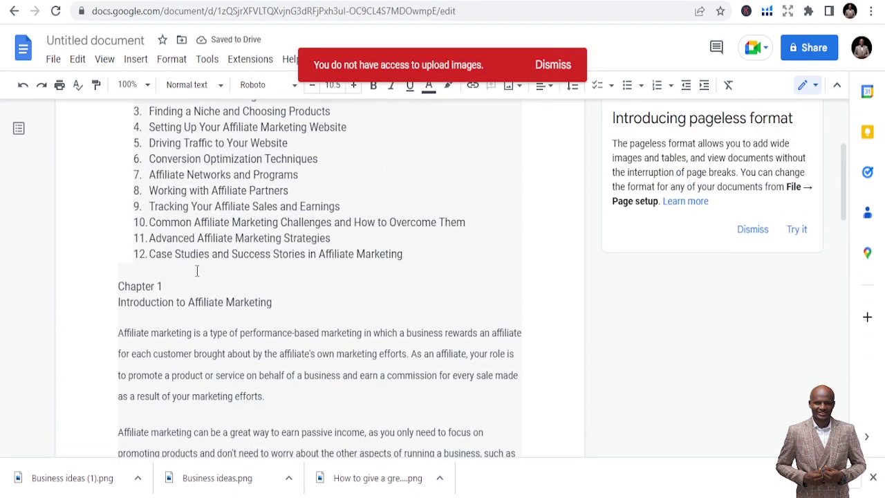
scroll(291, 308, down, 10)
triple_click(128, 247)
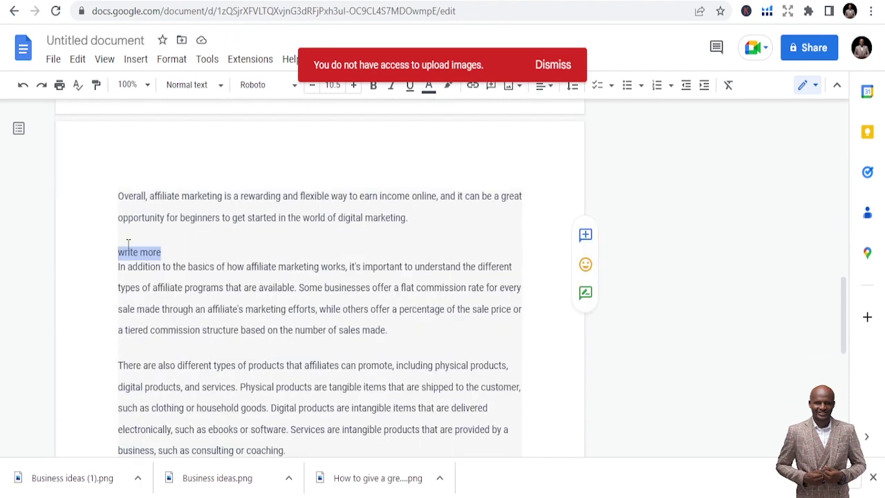
key(BackSpace)
scroll(128, 243, down, 3)
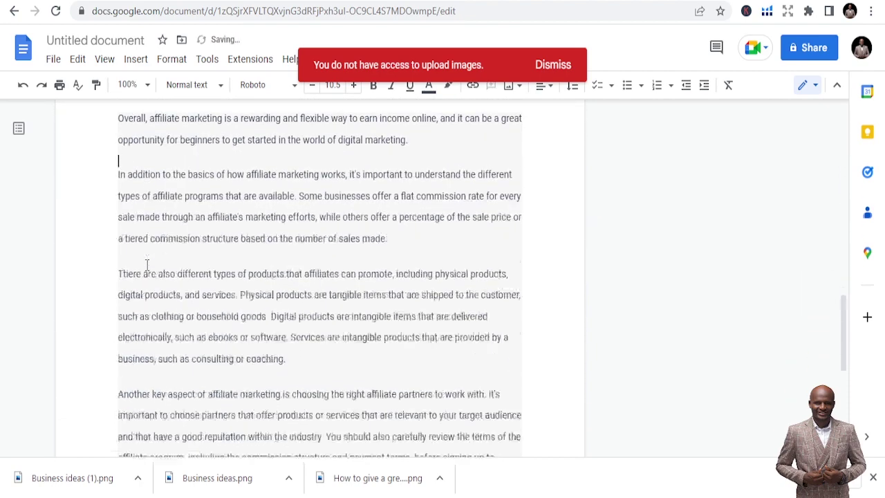
click(566, 65)
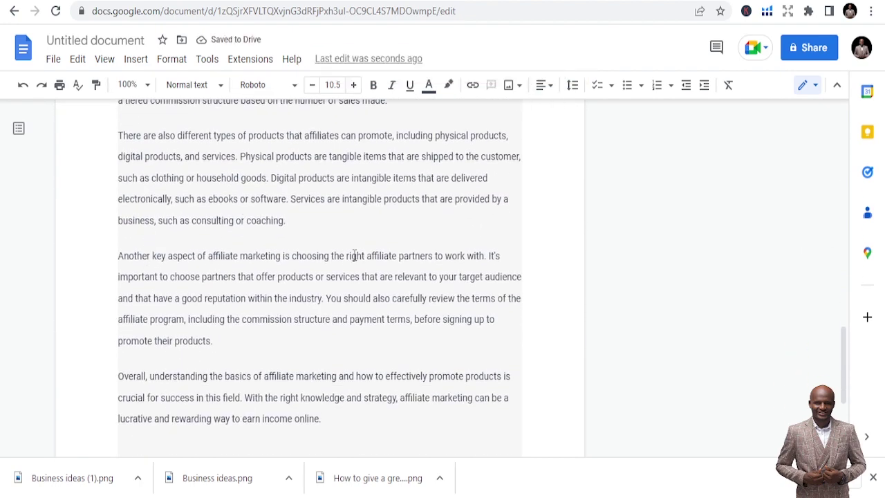
Step: Look over the assembled document from the chapter list to the end of chapter 1, and return to ChatGPT
scroll(393, 228, down, 3)
scroll(346, 256, up, 8)
scroll(260, 264, up, 10)
scroll(143, 249, down, 1)
scroll(145, 243, down, 15)
scroll(264, 243, down, 1)
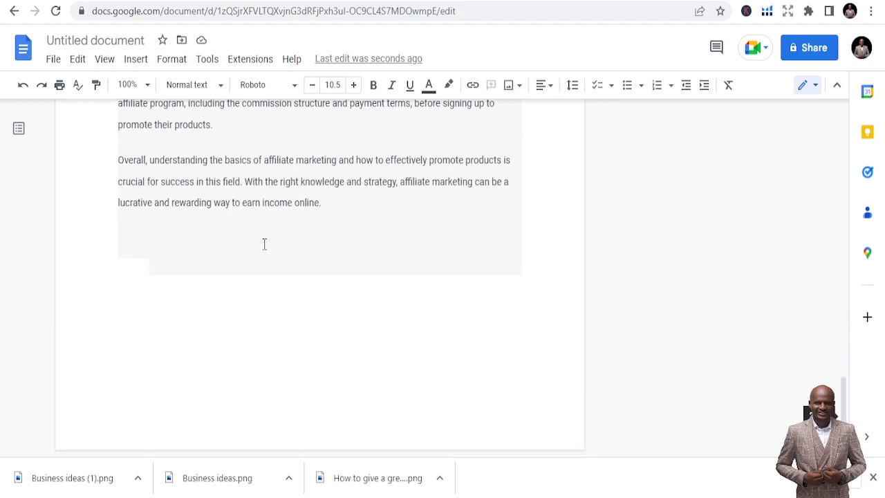
click(228, 6)
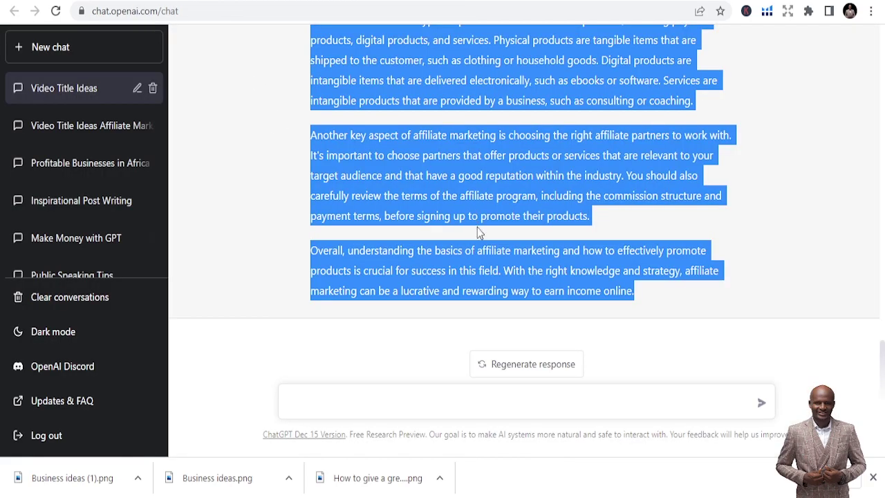
Step: Ask ChatGPT to "expand more" on the How Affiliate Marketing Works content
scroll(429, 124, down, 6)
scroll(397, 145, up, 1)
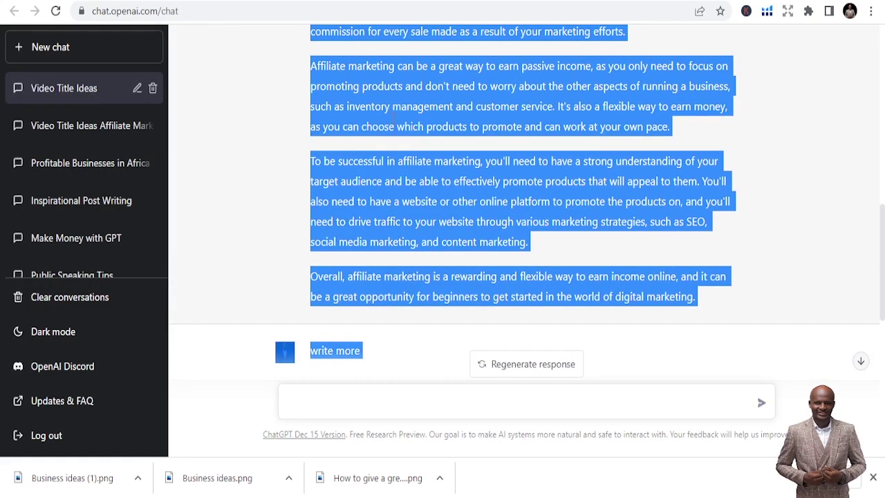
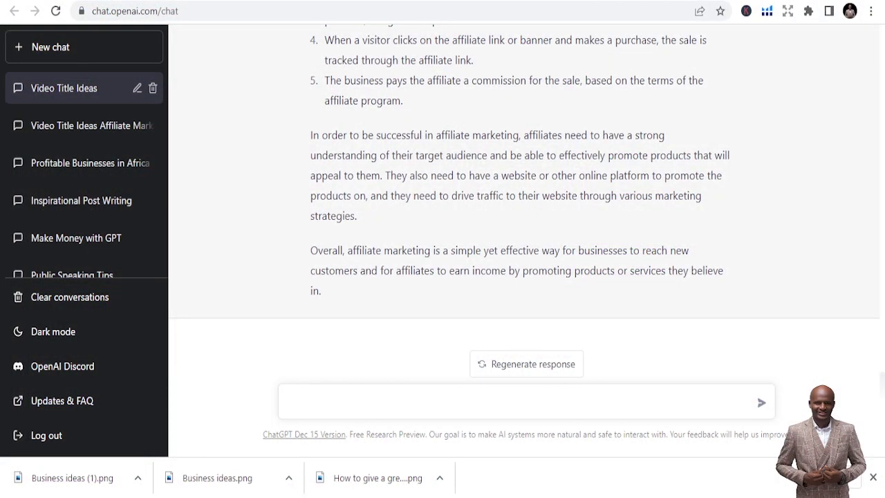
scroll(439, 283, up, 5)
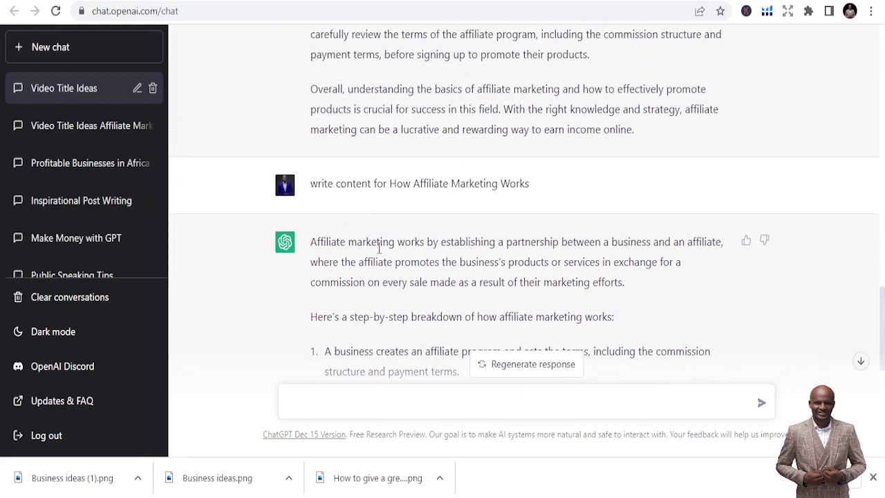
scroll(561, 214, down, 3)
scroll(561, 214, down, 2)
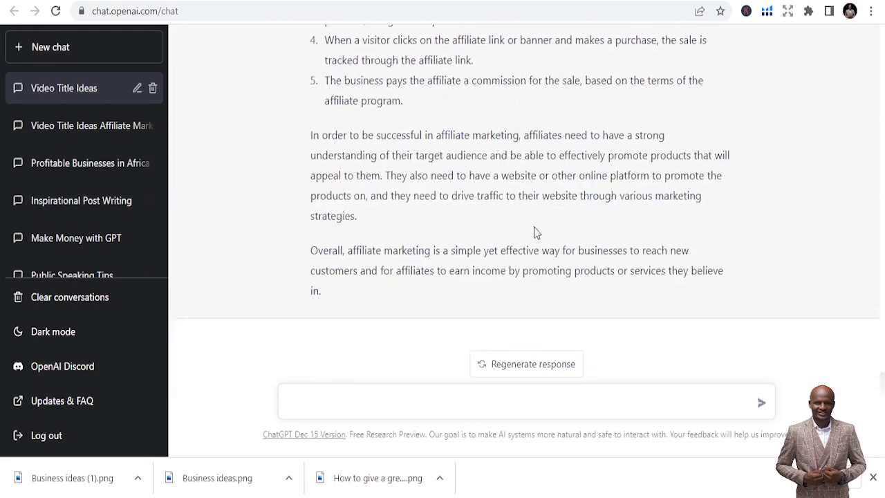
click(460, 405)
text(expand more)
key(Return)
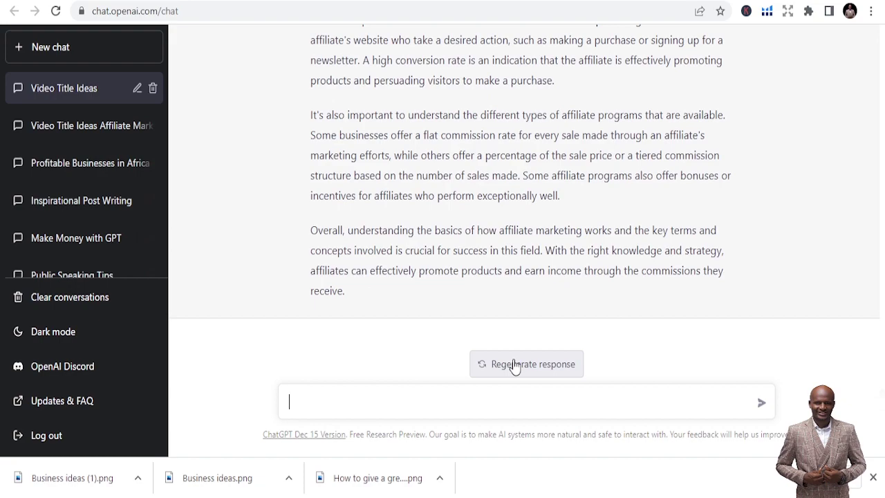
Step: Review the expanded chapter 2 response and ask ChatGPT to "write more"
scroll(572, 272, up, 7)
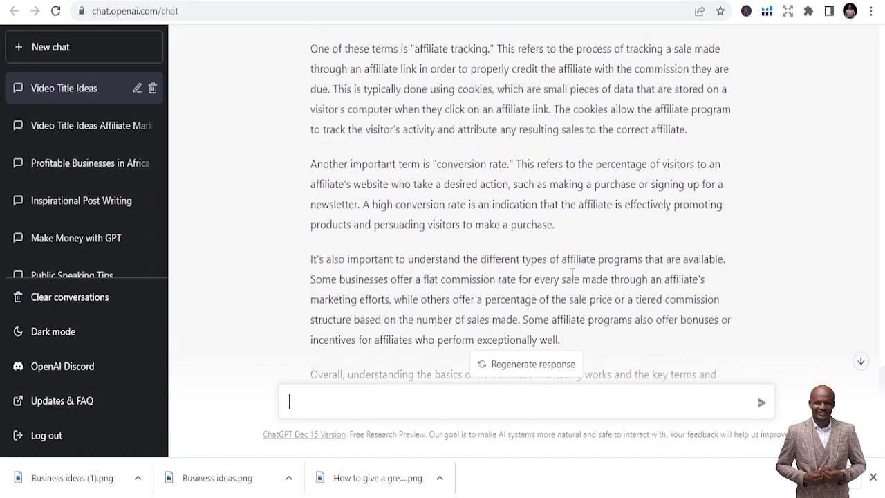
scroll(572, 272, up, 5)
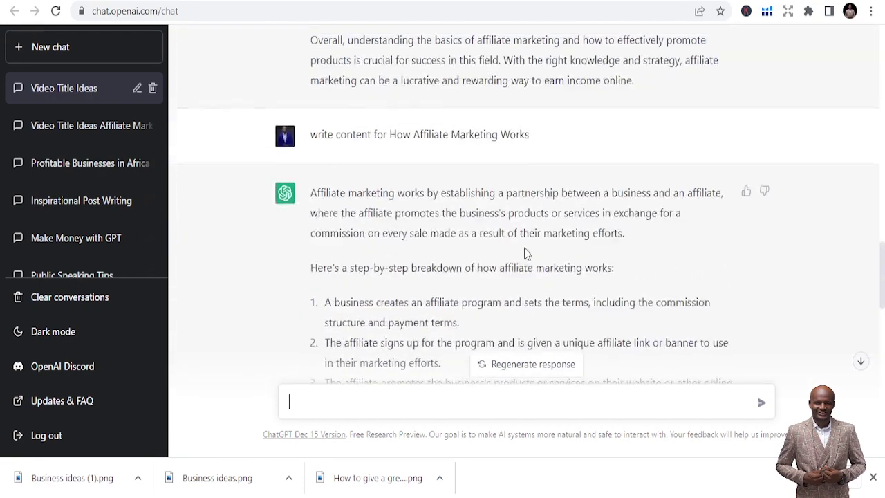
scroll(566, 228, up, 2)
scroll(500, 223, down, 10)
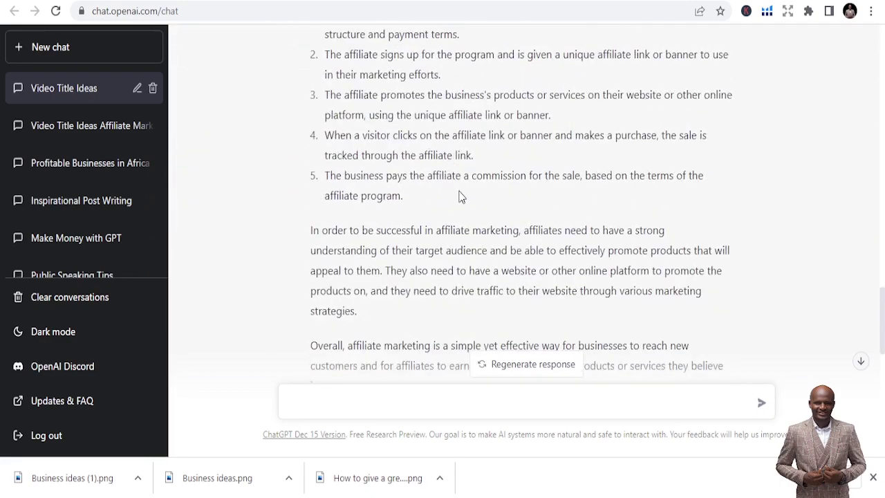
scroll(474, 215, down, 5)
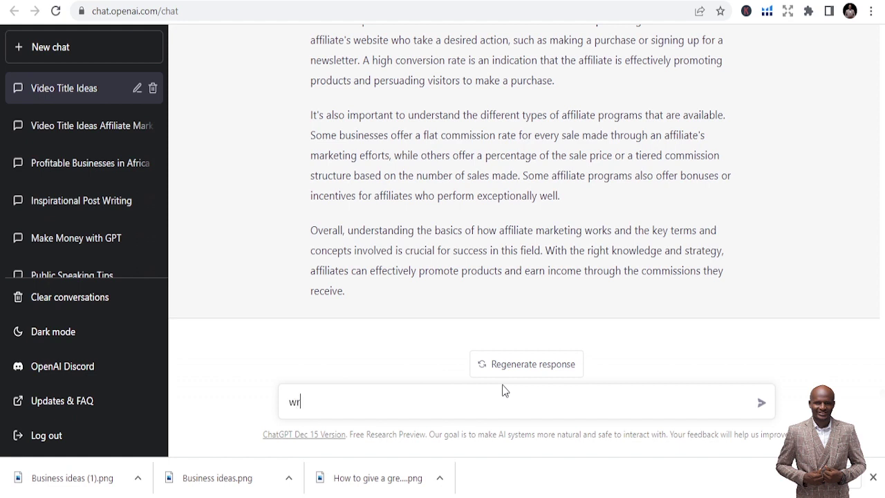
text(ite more)
key(Return)
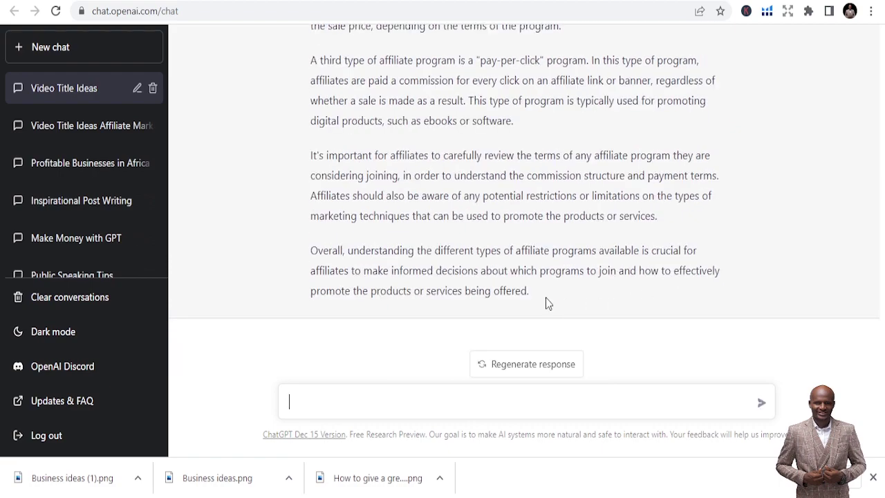
Step: Copy the whole first response to the How Affiliate Marketing Works request, from its opening paragraph to its closing one
scroll(546, 301, up, 15)
scroll(548, 301, up, 8)
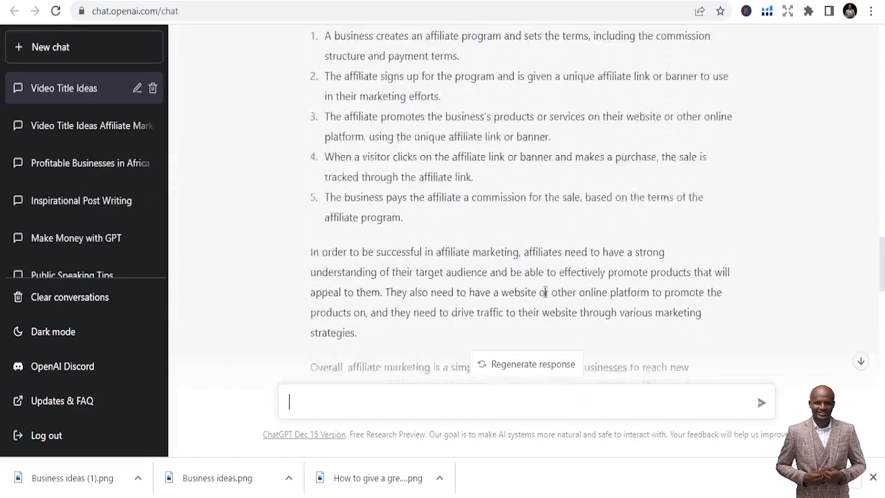
scroll(390, 295, down, 1)
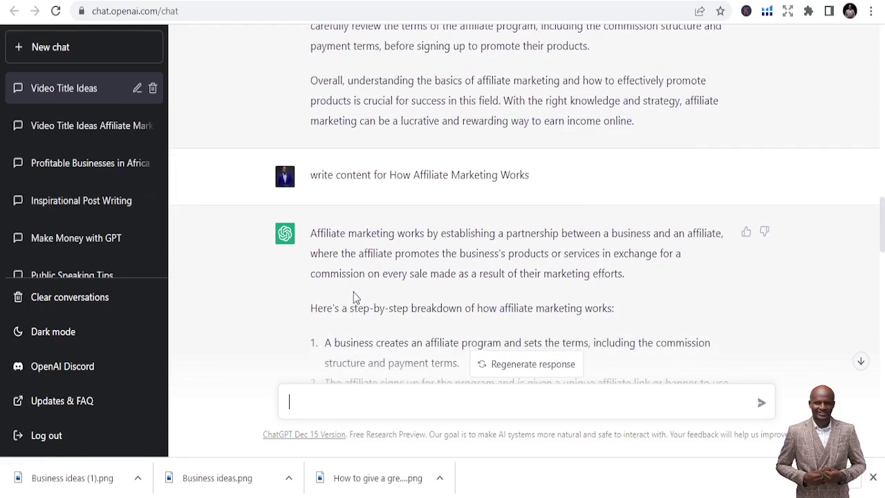
drag(315, 234, 338, 275)
click(309, 234)
drag(311, 233, 445, 291)
scroll(406, 346, down, 3)
scroll(438, 332, down, 2)
scroll(438, 315, down, 2)
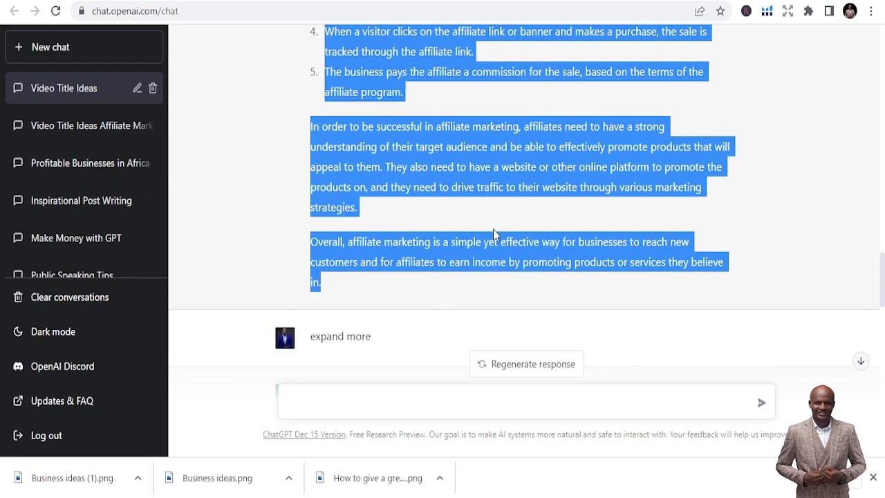
Step: Switch to Google Docs, add a "Chapter 2" line below the chapter 1 content, and paste the copied response beneath it
click(352, 6)
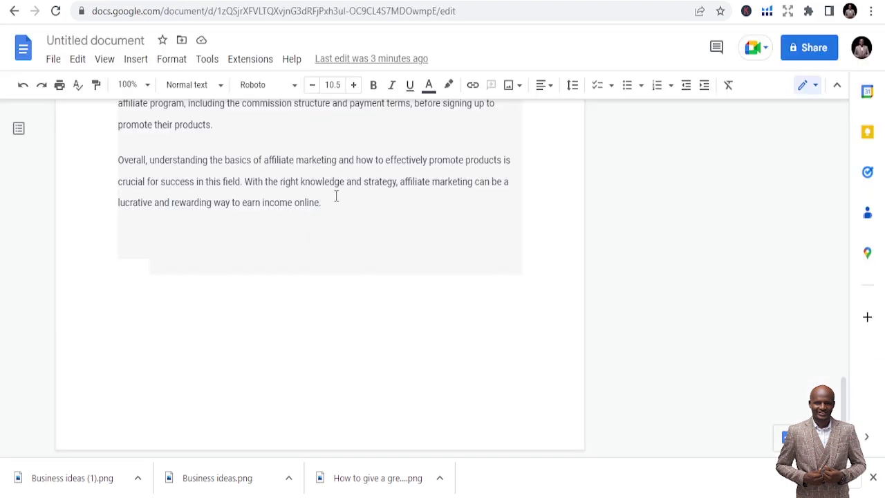
key(Return)
text(Chapter 2)
key(Return)
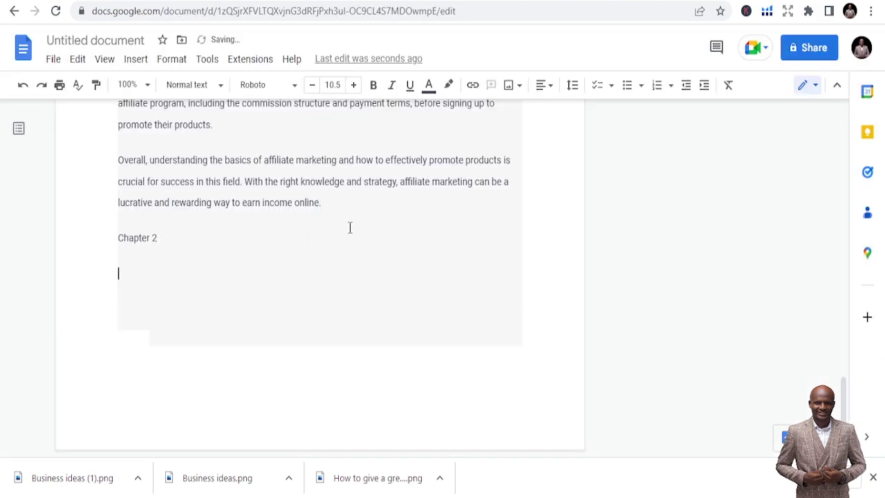
key(Return)
key(ctrl+v)
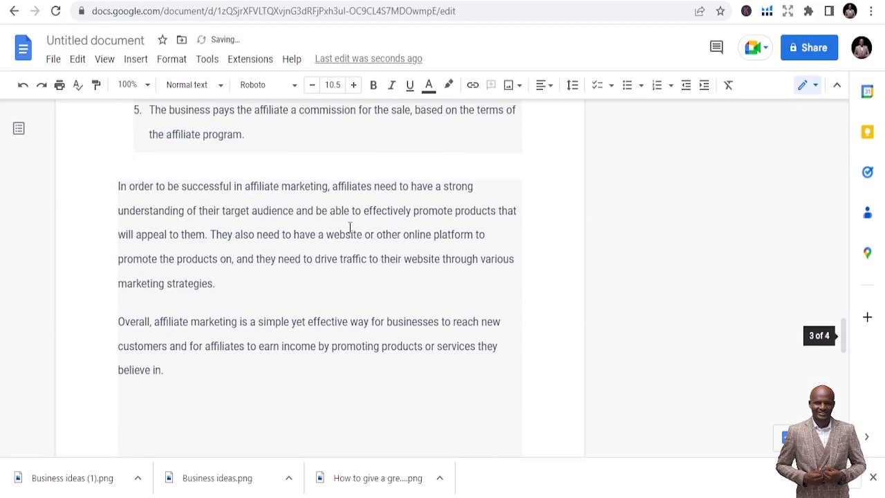
scroll(369, 258, up, 10)
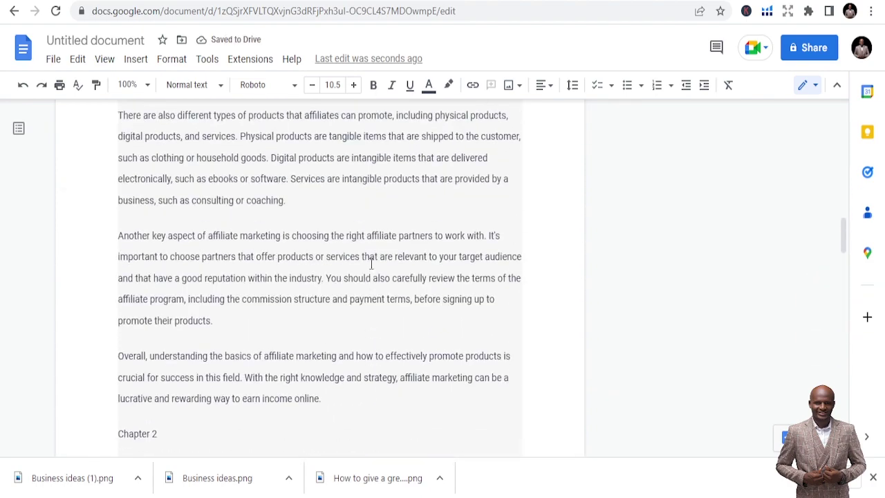
scroll(336, 281, down, 8)
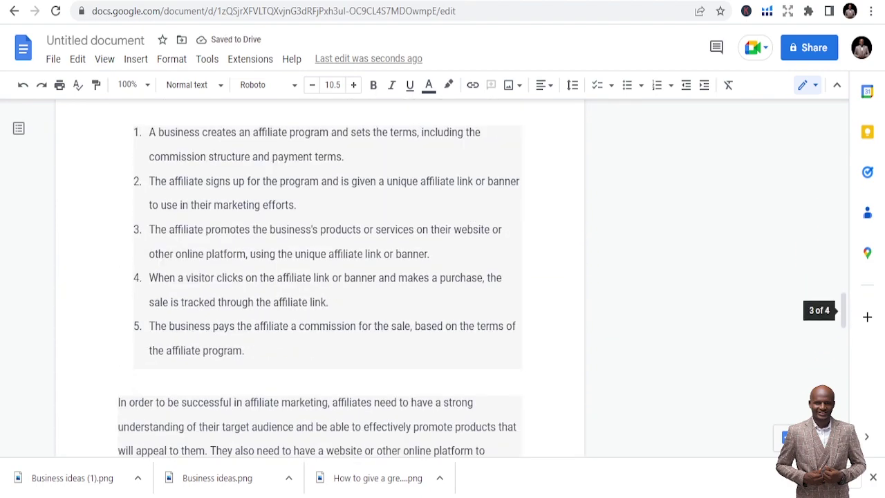
Step: Copy the two follow-up chapter 2 responses from ChatGPT and paste them at the end of the Google Docs document
key(alt+Tab)
scroll(325, 138, down, 4)
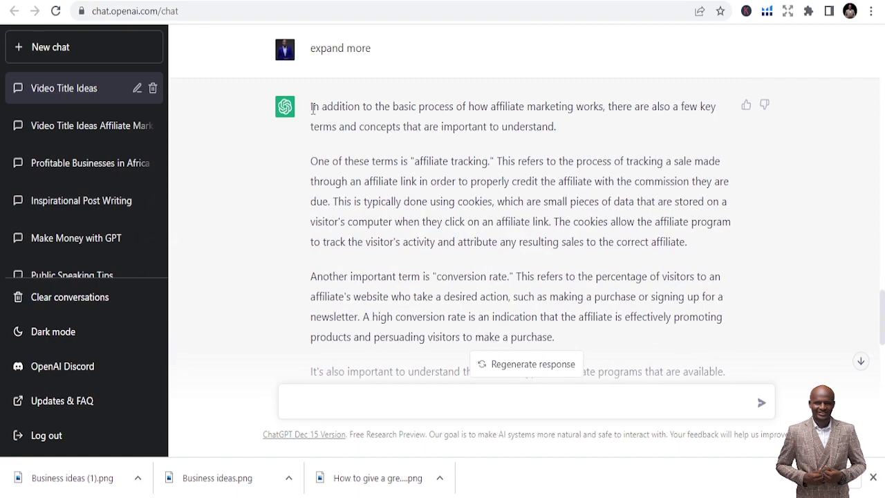
drag(313, 108, 484, 133)
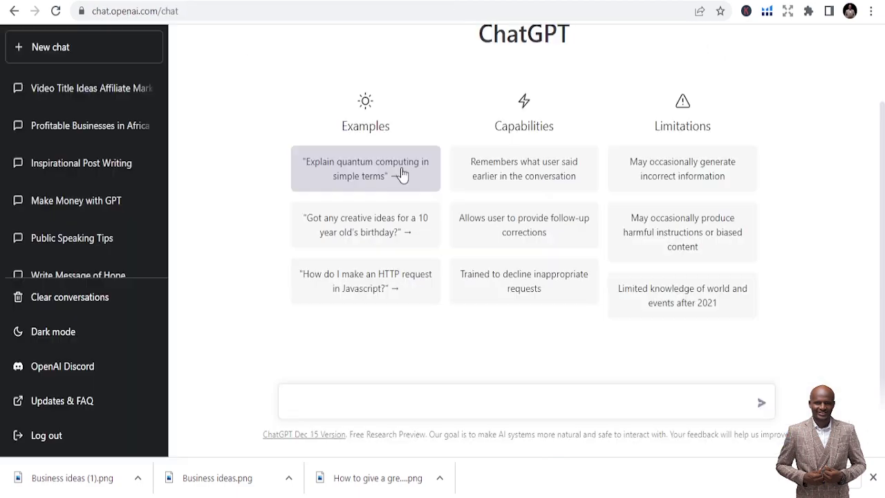
key(alt+Tab)
key(ctrl+v)
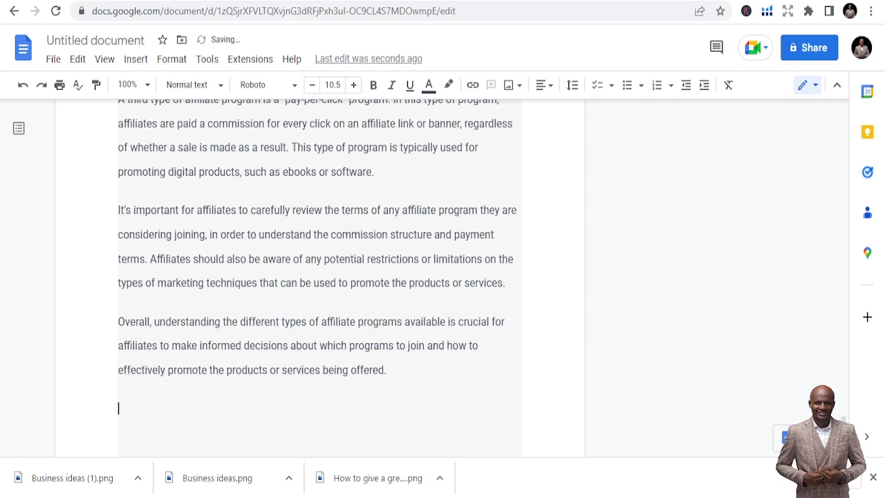
Step: Return to ChatGPT and copy the title "How Affiliate Marketing Works" from the generated list of 12 chapters
key(alt+Tab)
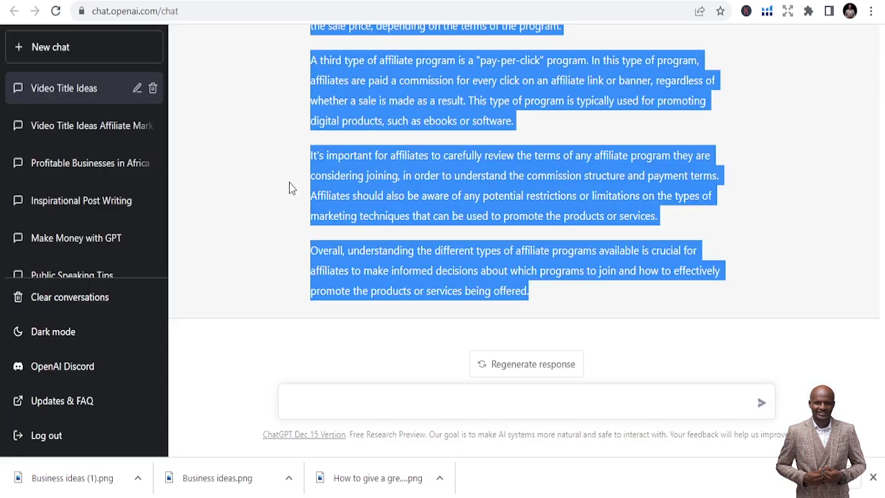
scroll(290, 188, up, 10)
scroll(327, 176, up, 20)
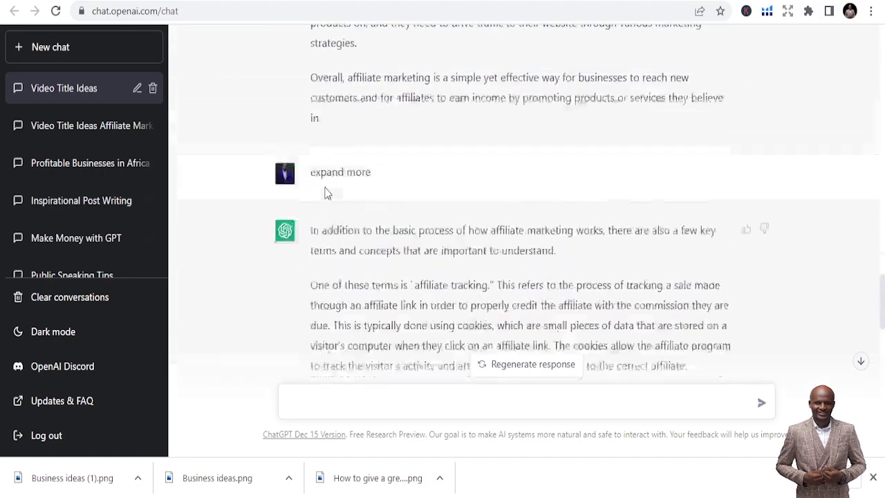
scroll(327, 193, up, 20)
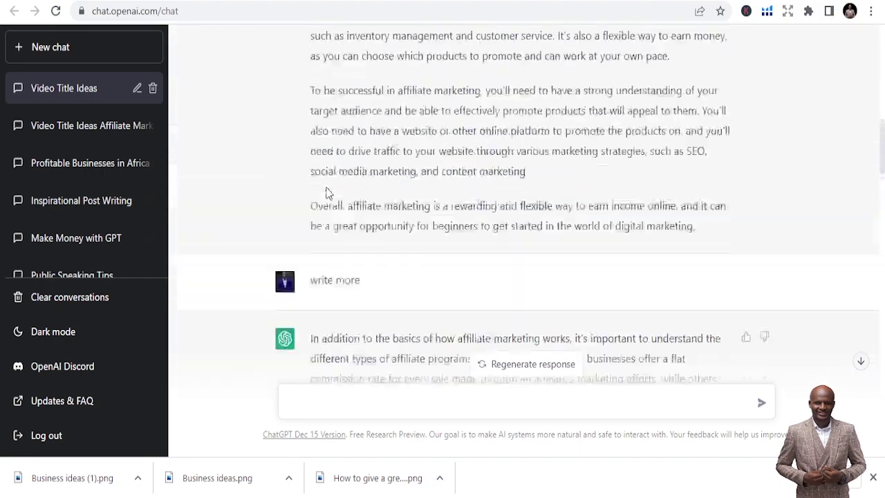
scroll(328, 183, up, 1)
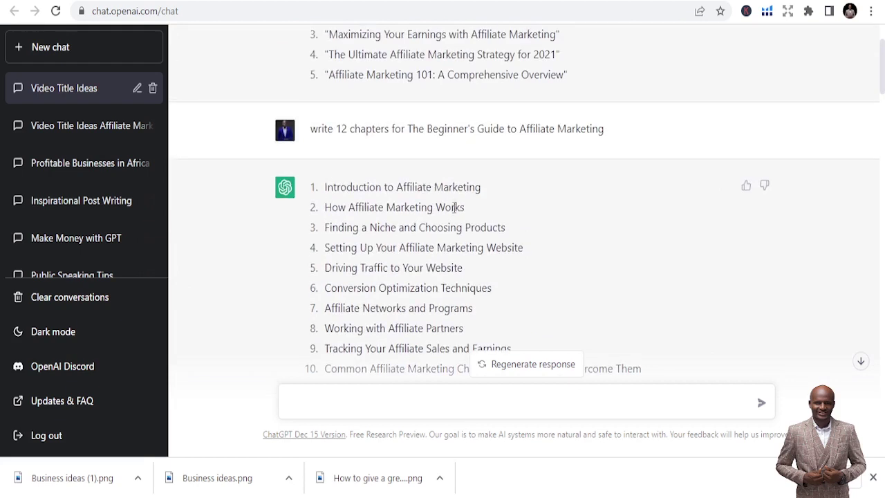
drag(471, 208, 357, 208)
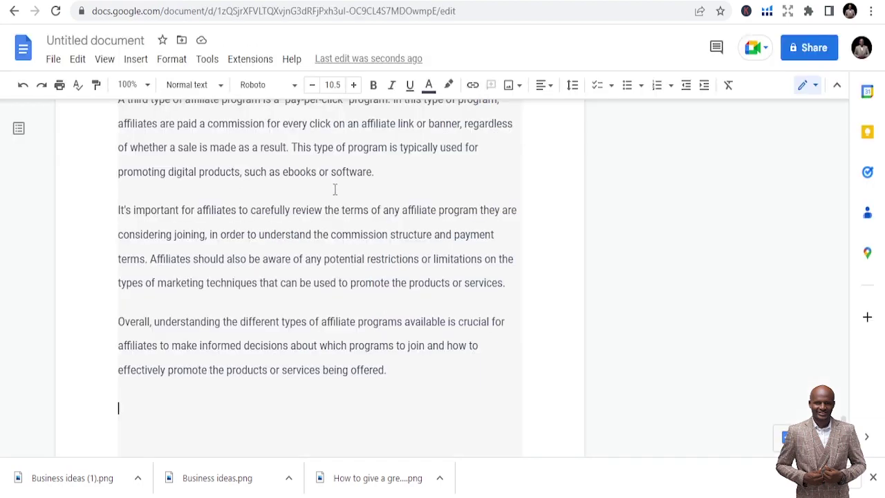
Step: In Google Docs, insert the title "How Affiliate Marketing Works" directly below the "Chapter 2" line
scroll(325, 207, up, 15)
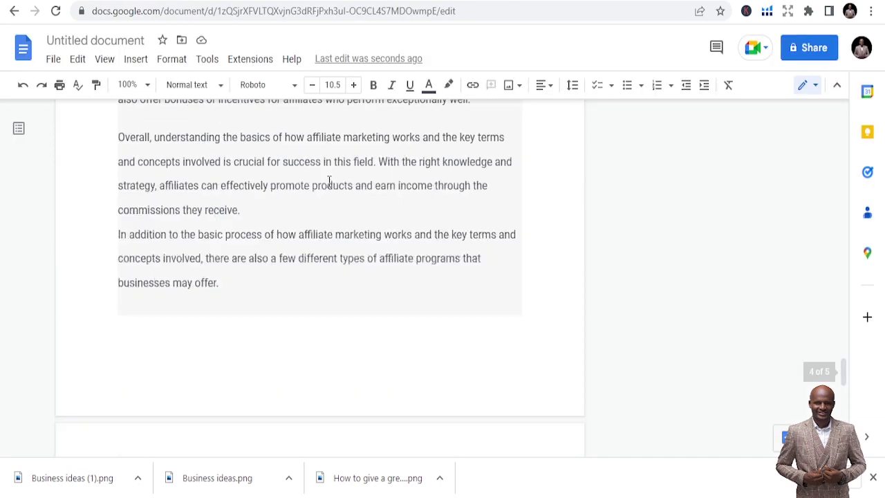
scroll(325, 209, down, 9)
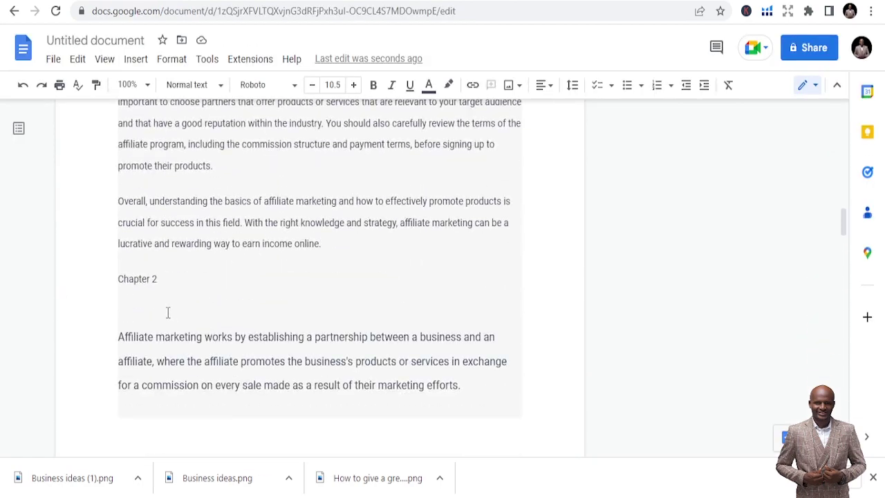
key(BackSpace)
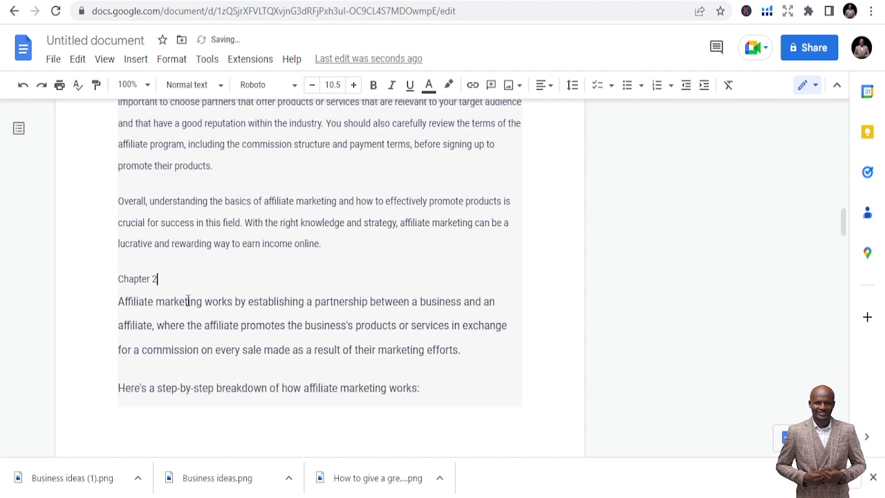
key(Return)
text(How Affiliate Marketing Works)
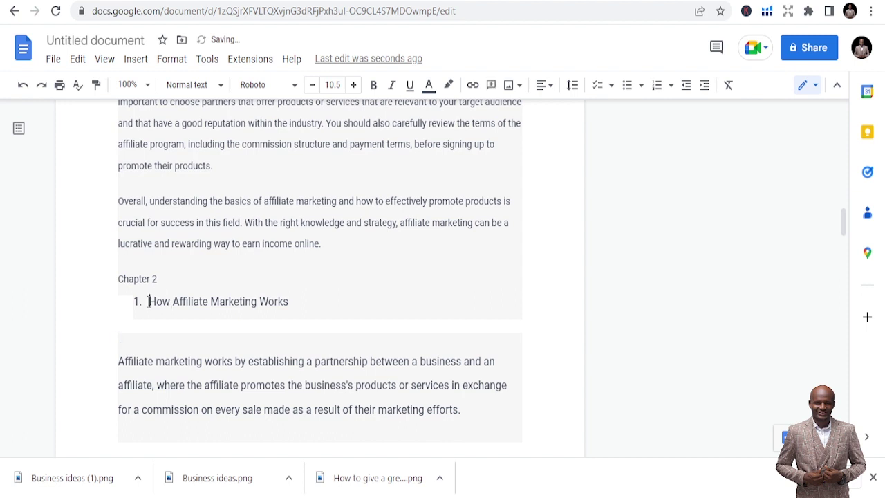
Step: Remove the list numbering from the chapter 2 title and delete the blank space below it
key(BackSpace)
key(BackSpace)
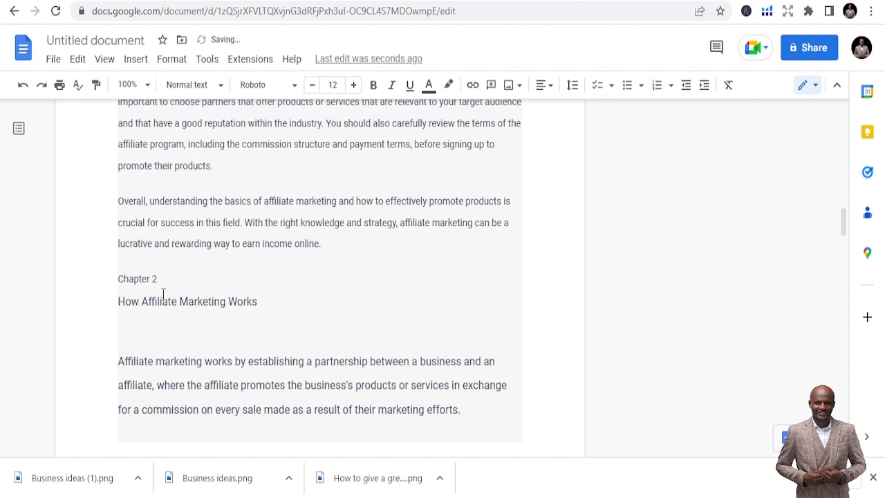
triple_click(236, 333)
key(BackSpace)
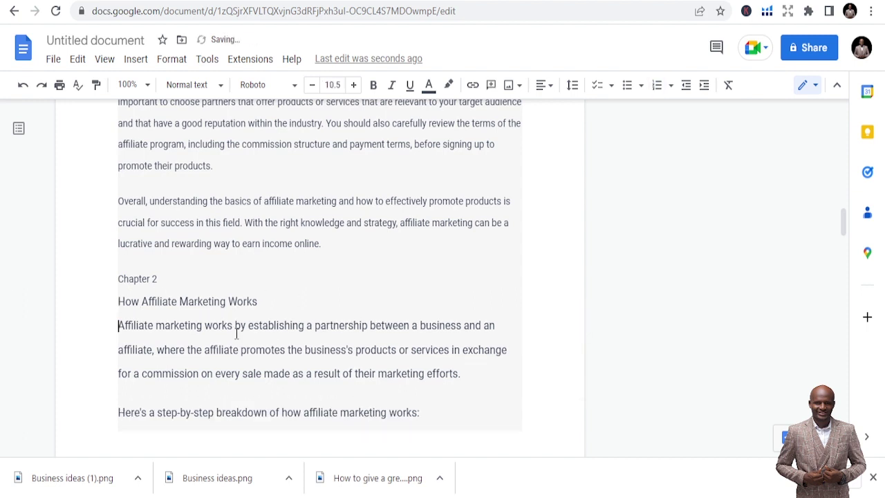
Step: Replace the "Chapters" heading above the numbered chapter list with "Table of Contents"
scroll(257, 363, up, 15)
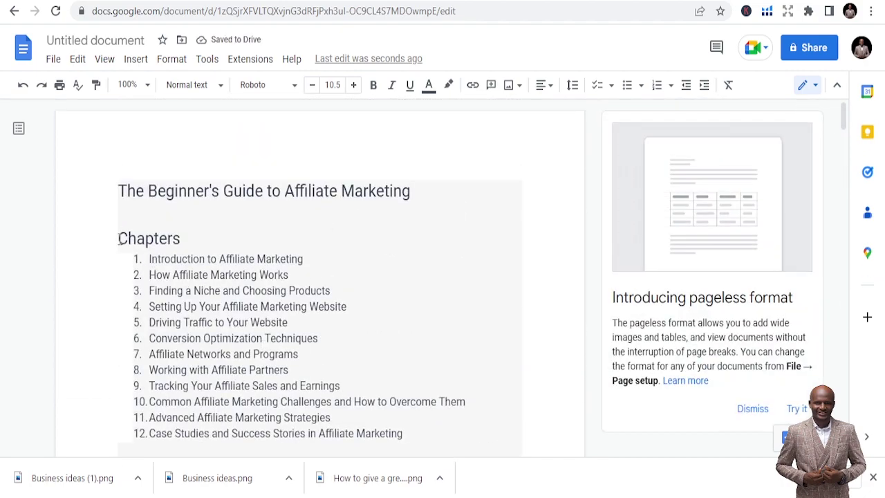
click(119, 237)
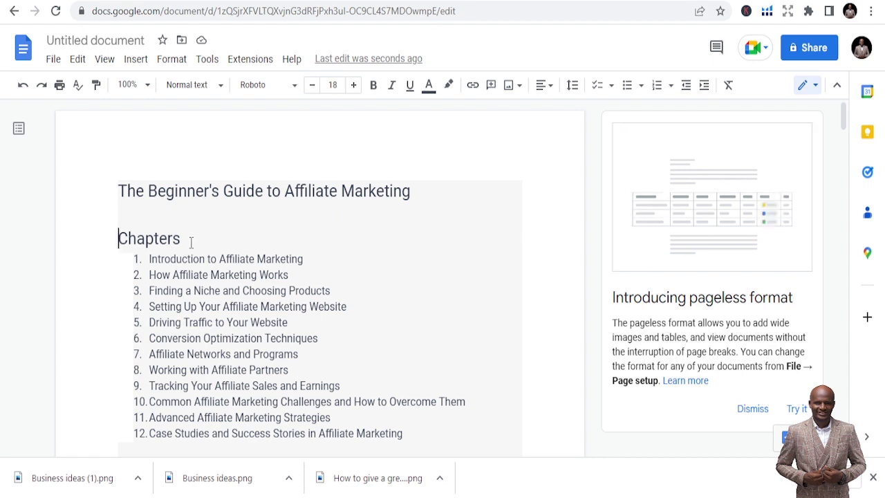
drag(169, 242, 121, 237)
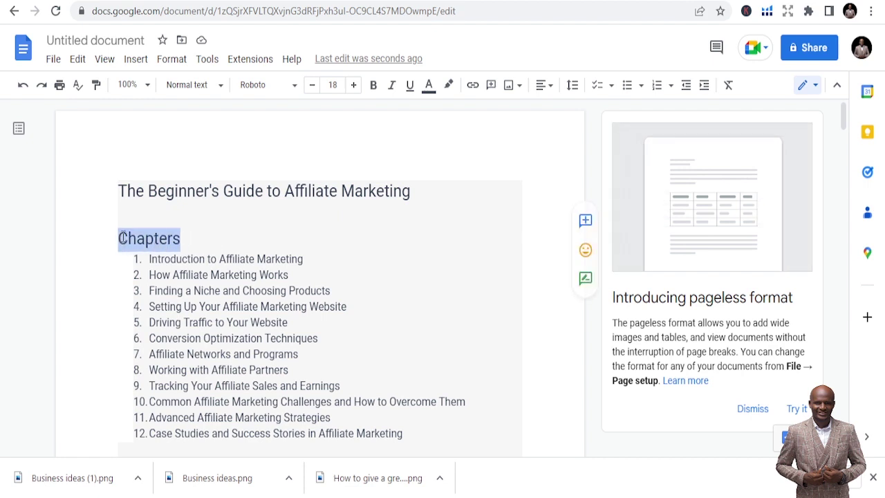
text(Table of Contents)
Step: Review the assembled document from the table of contents through chapter 1 to the start of chapter 2
scroll(235, 241, down, 3)
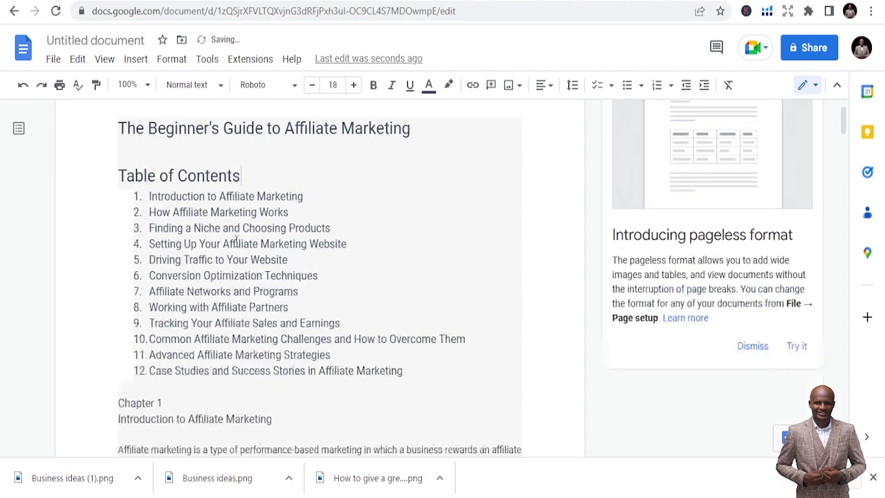
scroll(233, 247, down, 1)
scroll(249, 207, down, 3)
scroll(256, 207, up, 4)
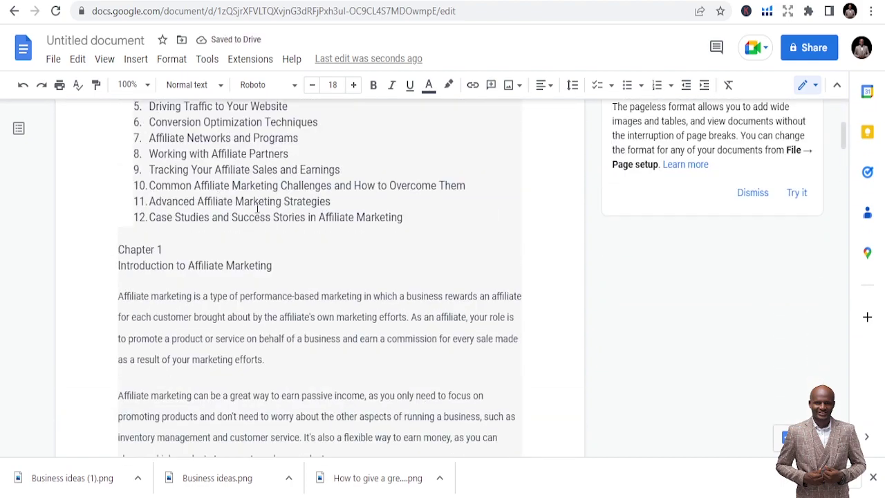
scroll(211, 257, down, 1)
scroll(221, 249, down, 10)
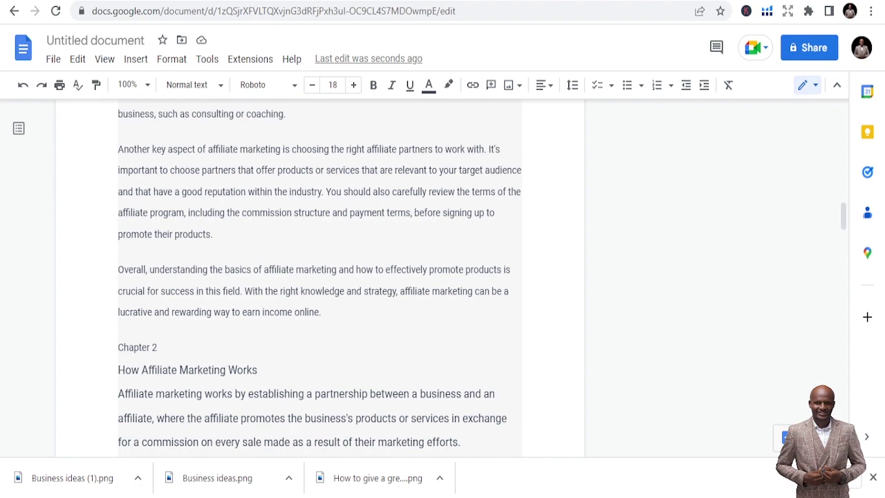
Step: Switch to ChatGPT and review the conversation's generated titles, 12-chapter list and chapter responses
key(alt+Tab)
scroll(371, 181, down, 10)
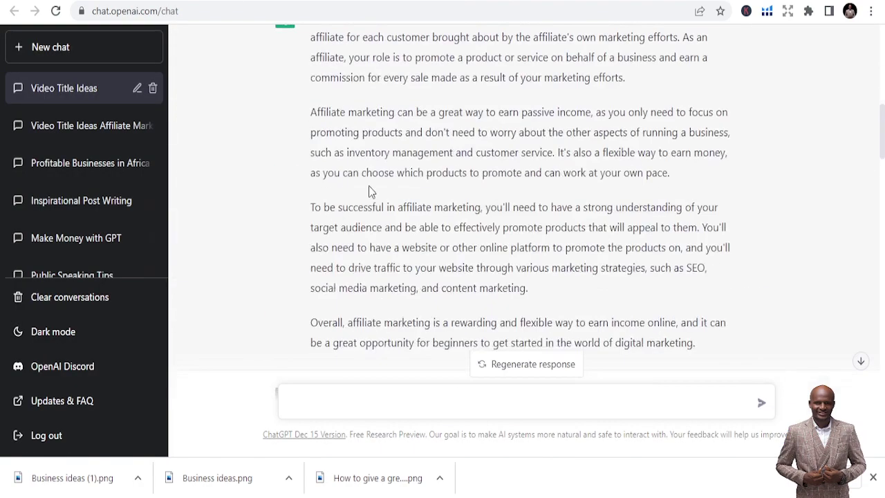
scroll(371, 181, down, 12)
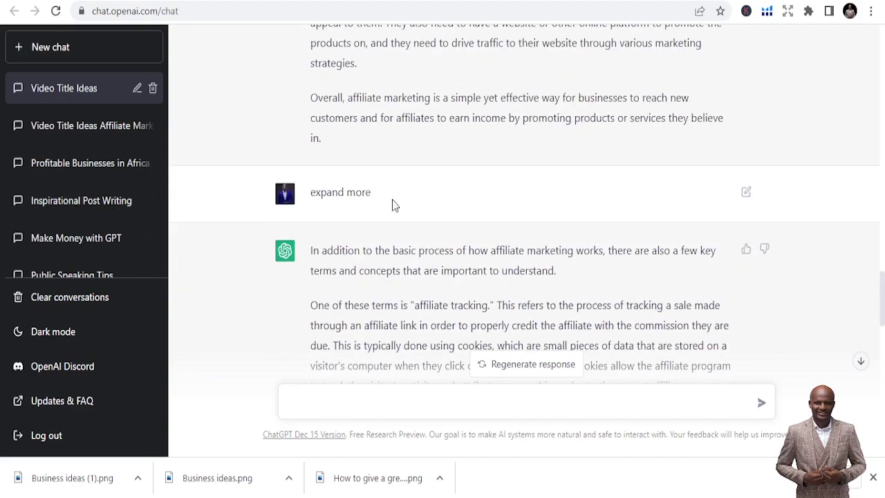
scroll(392, 205, up, 12)
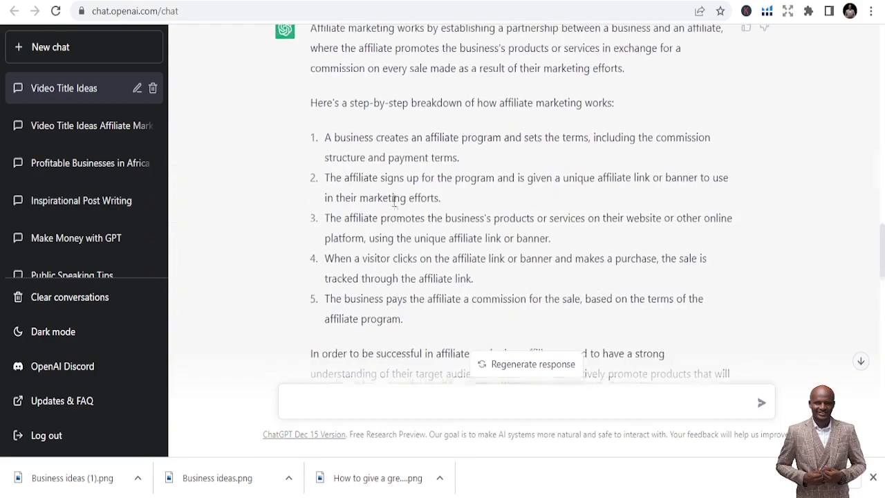
scroll(406, 226, up, 3)
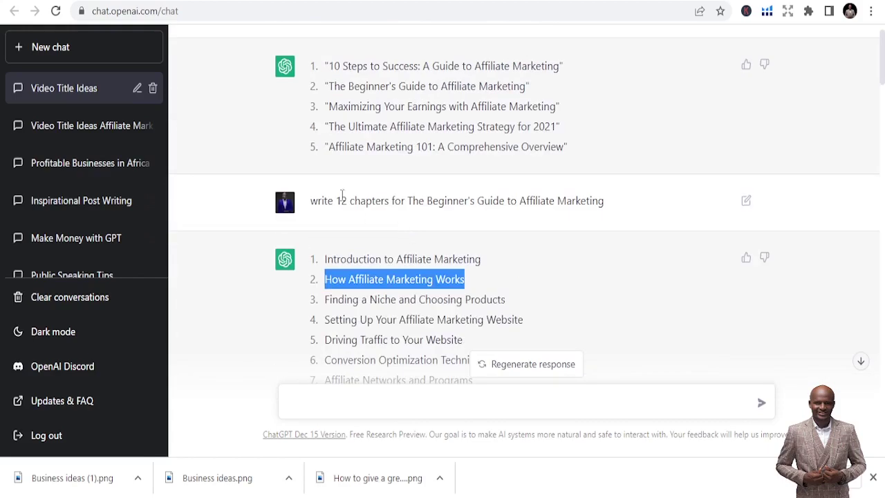
scroll(354, 314, up, 1)
scroll(359, 307, down, 7)
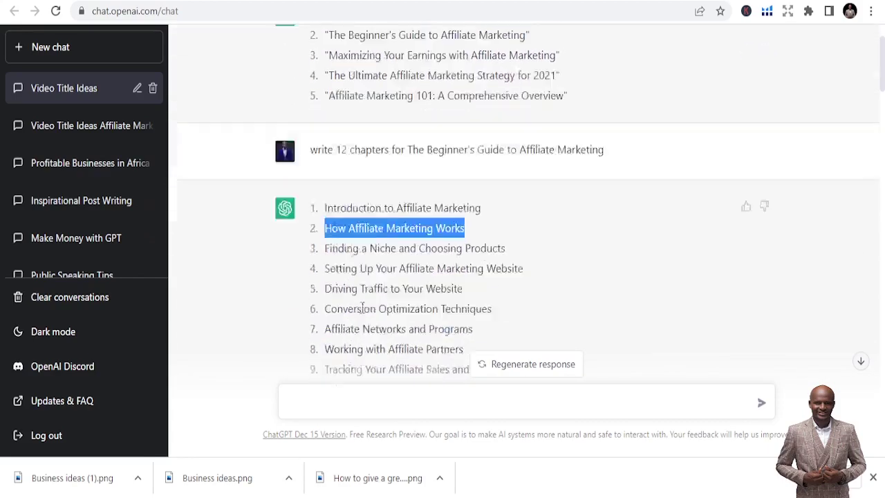
scroll(368, 302, down, 7)
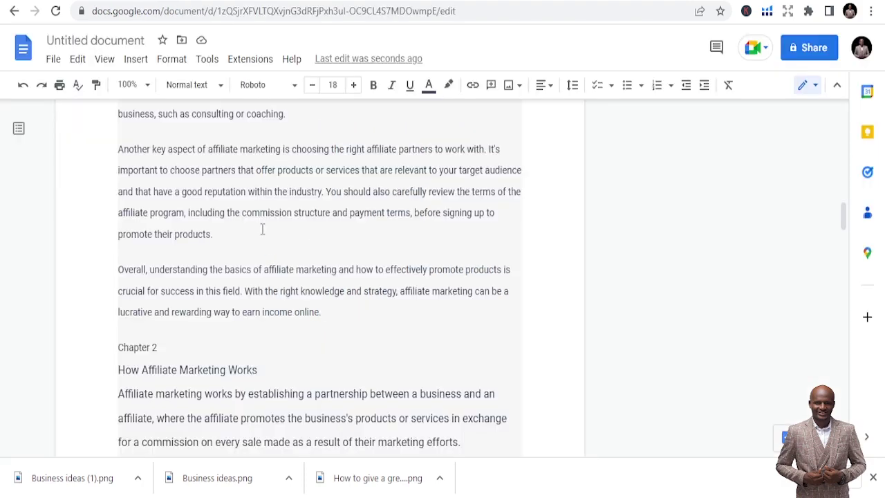
Step: Return to the Google Docs document and review the book title and table of contents on the first page
scroll(261, 229, up, 10)
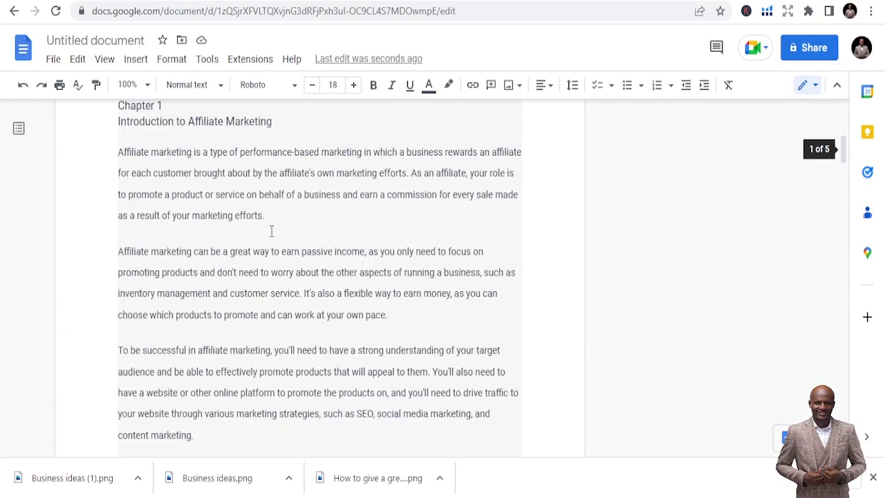
scroll(271, 232, up, 5)
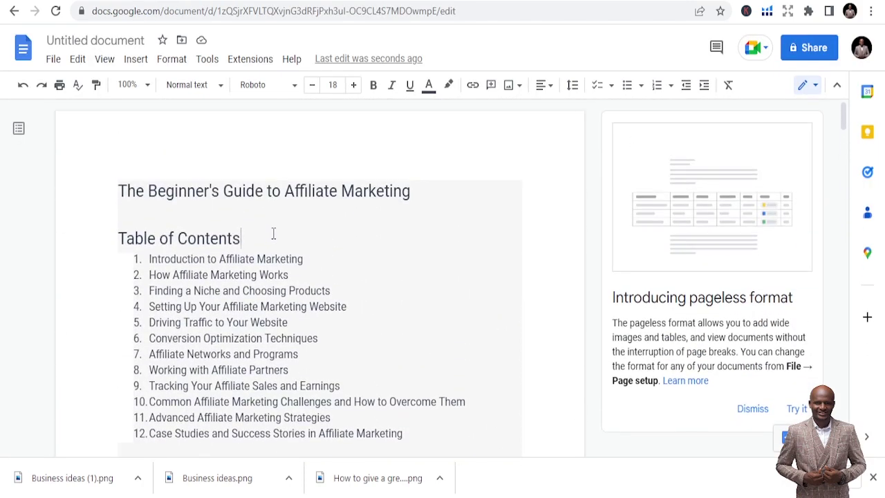
scroll(233, 259, down, 2)
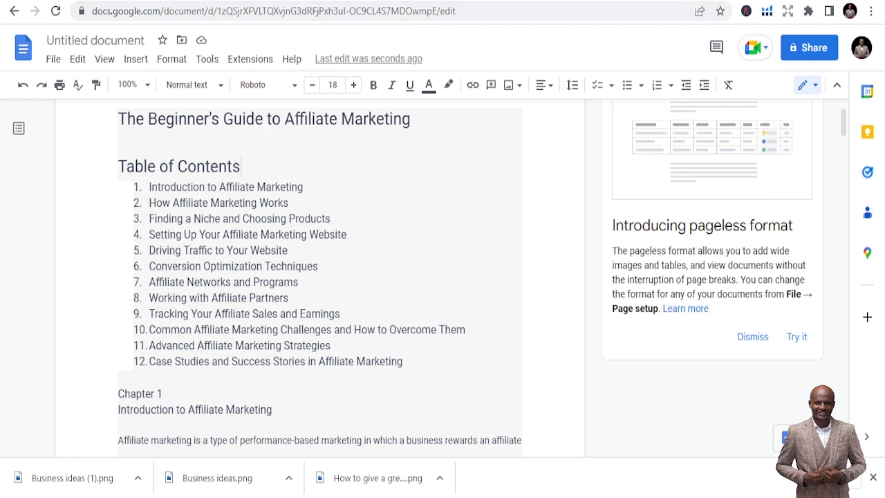
Step: Switch to the browser tab with the empty ChatGPT chat, open amazon.com there and look through its home page
key(ctrl+Tab)
click(295, 7)
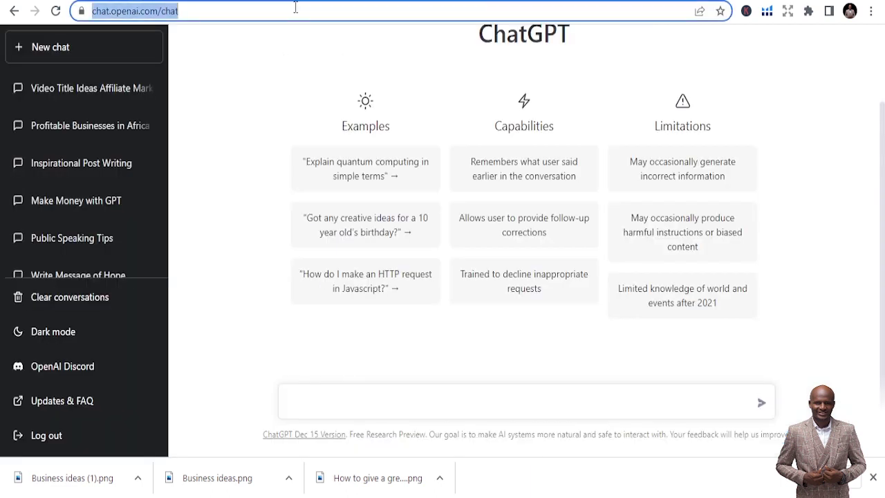
text(amazon.com)
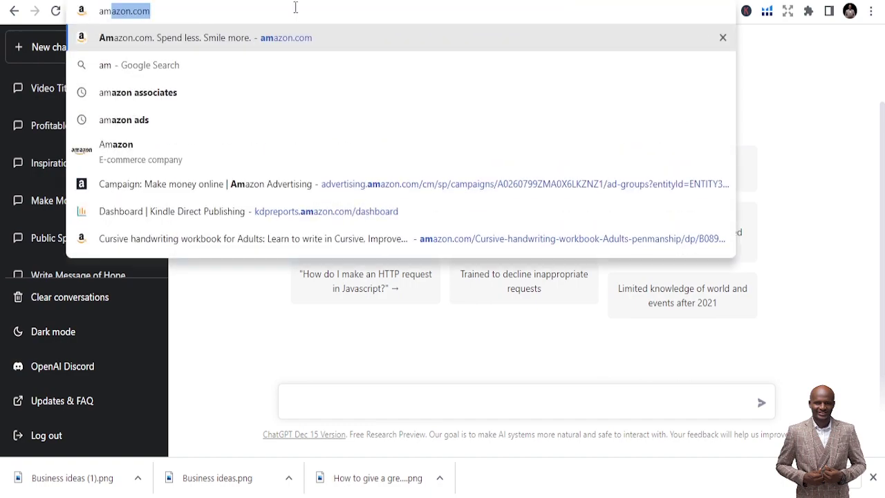
key(Return)
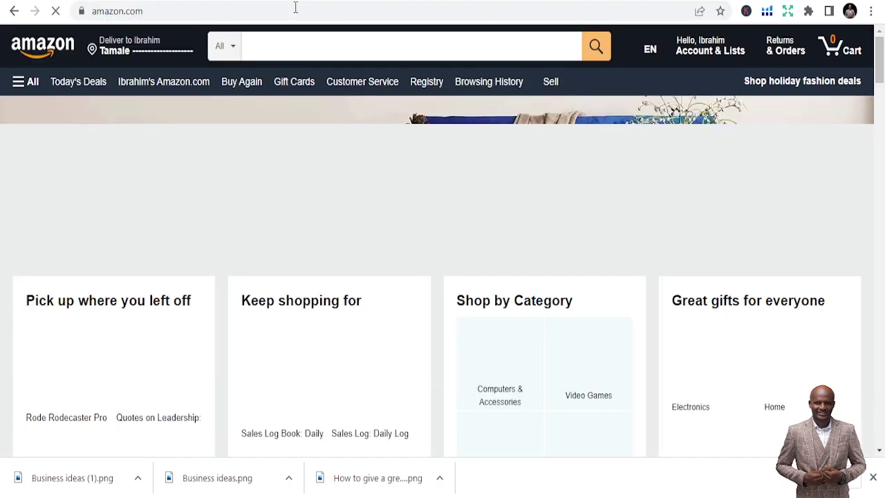
scroll(359, 232, down, 2)
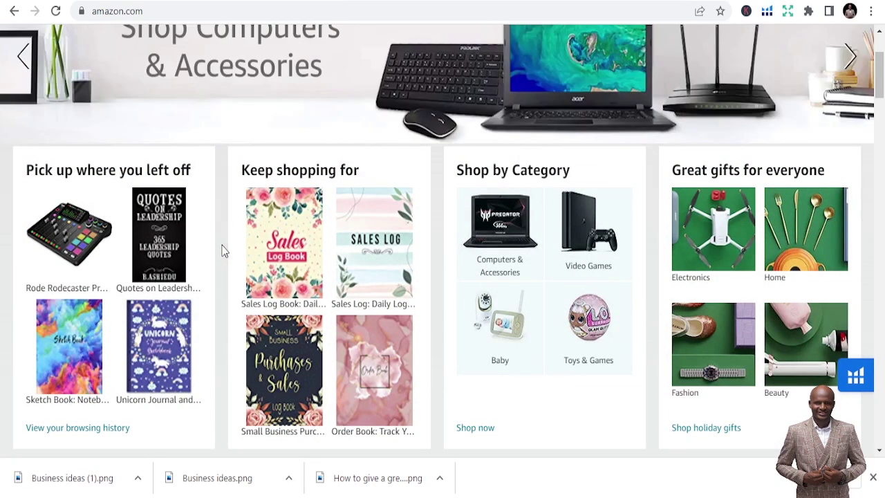
scroll(223, 250, down, 7)
scroll(223, 250, down, 5)
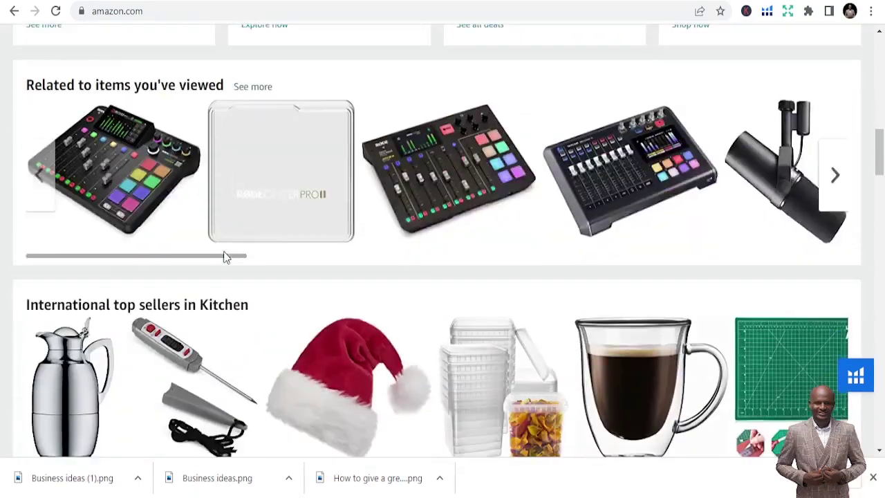
scroll(224, 256, up, 14)
scroll(228, 166, up, 1)
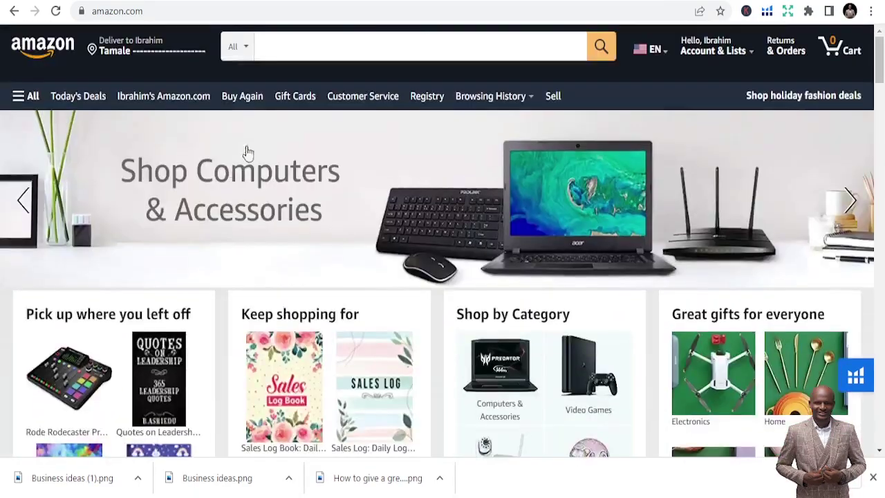